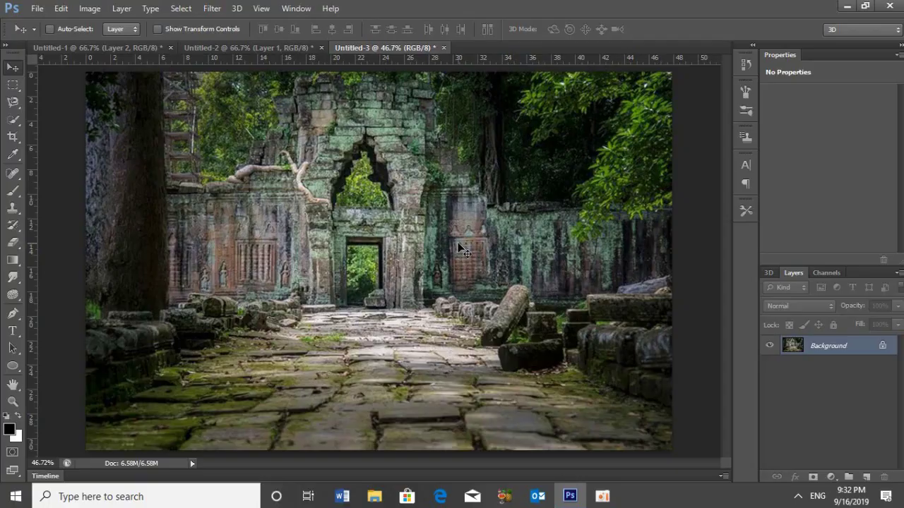
Step: Cycle through the open stone texture, bodybuilder and temple ruins documents
left_click(280, 47)
key("ctrl+Tab")
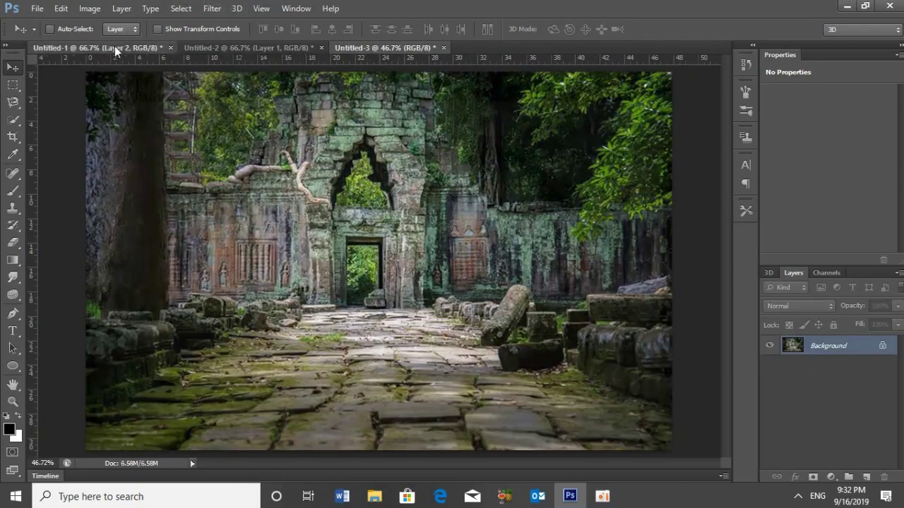
left_click(117, 48)
left_click(396, 48)
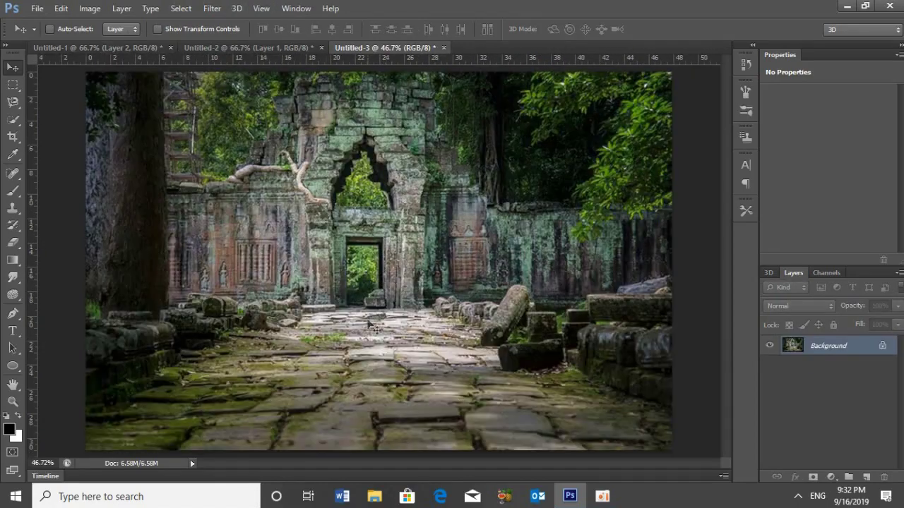
left_click(262, 48)
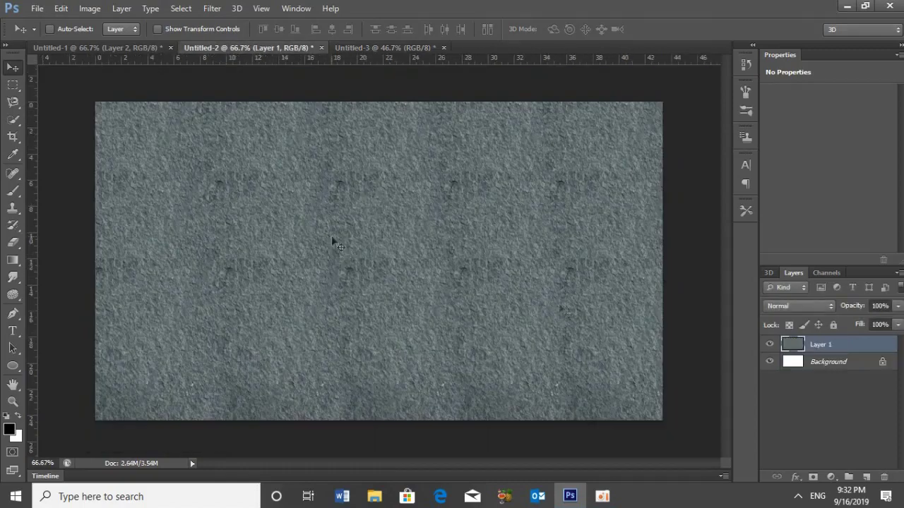
left_click(138, 46)
left_click(369, 44)
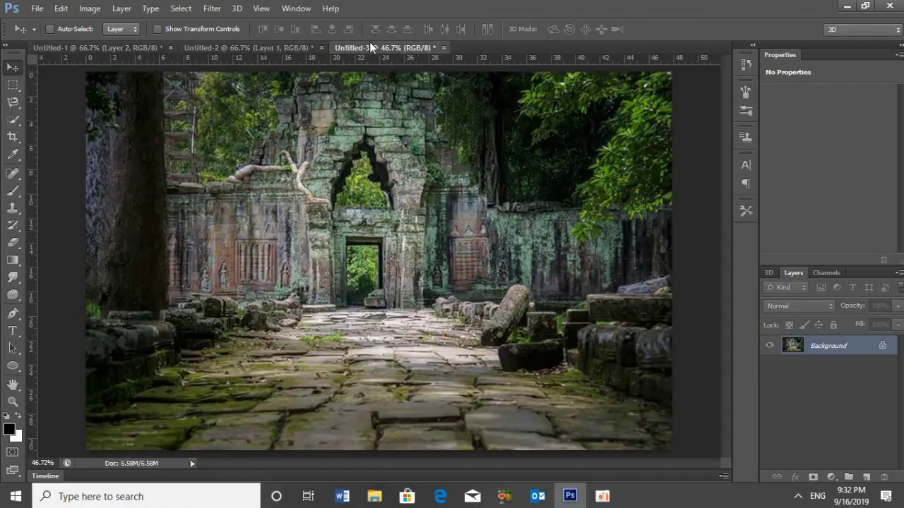
Step: Set up a new 1886 × 1220 document at resolution 100, then cancel it
left_click(41, 8)
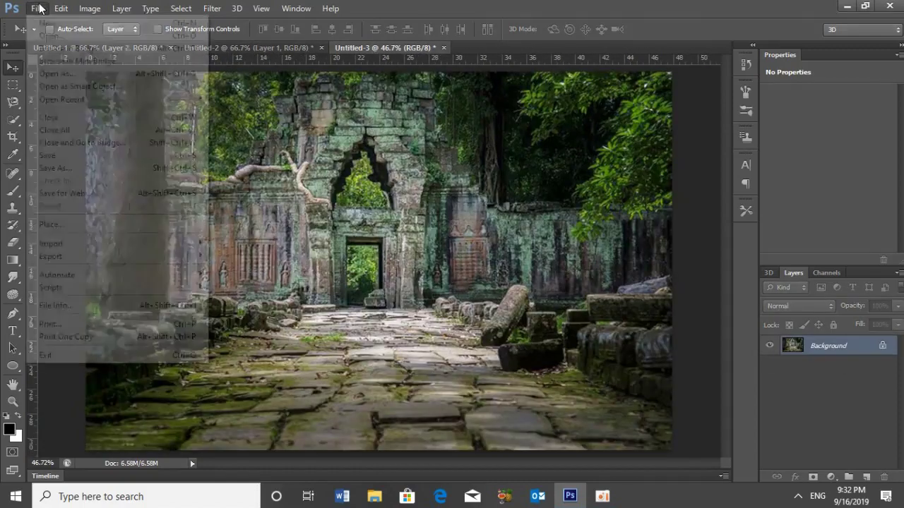
left_click(32, 22)
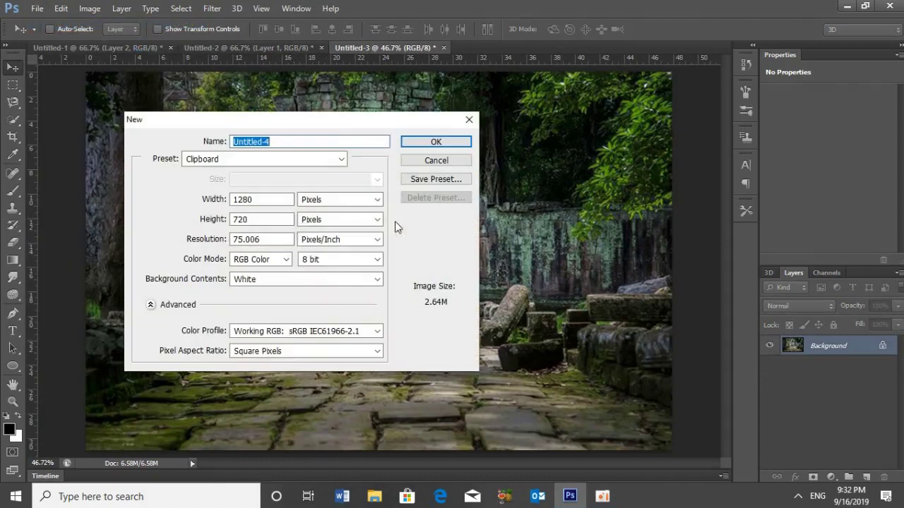
double_click(251, 200)
type("188")
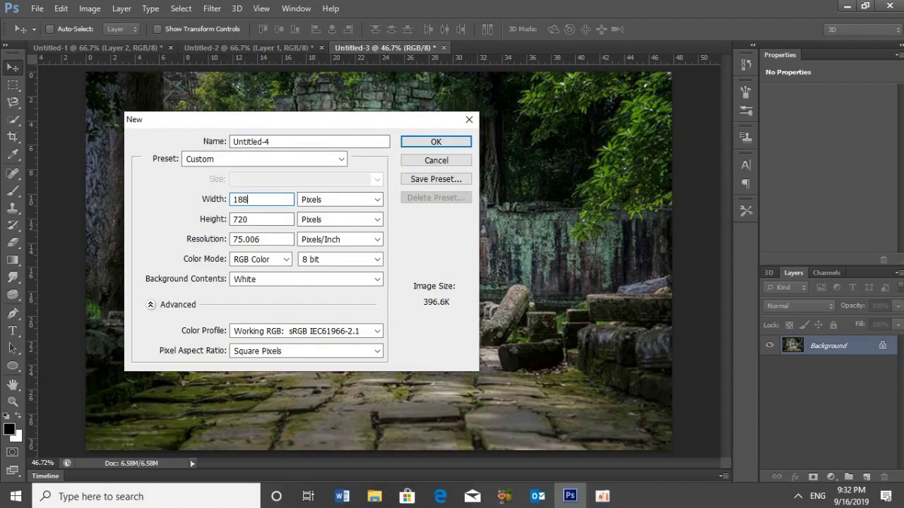
type("6")
left_click_drag(268, 217, 221, 220)
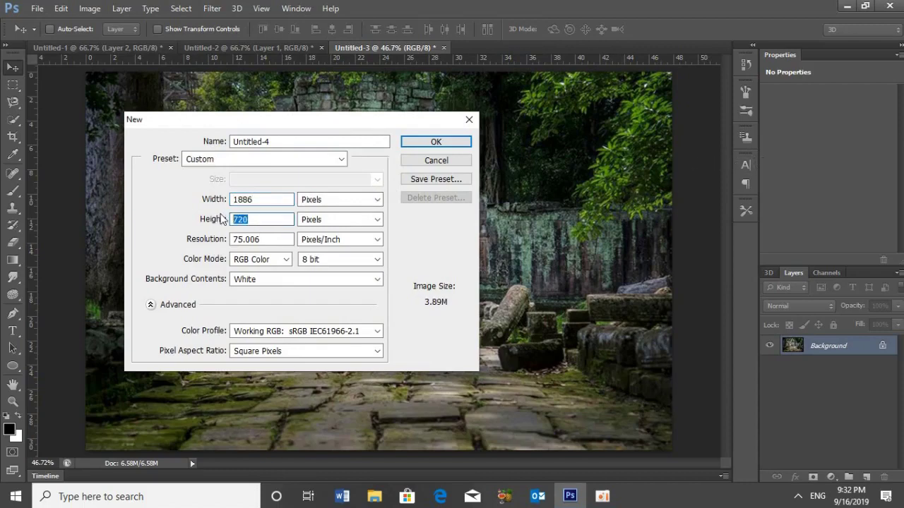
type("1220")
left_click_drag(286, 240, 165, 247)
type("10")
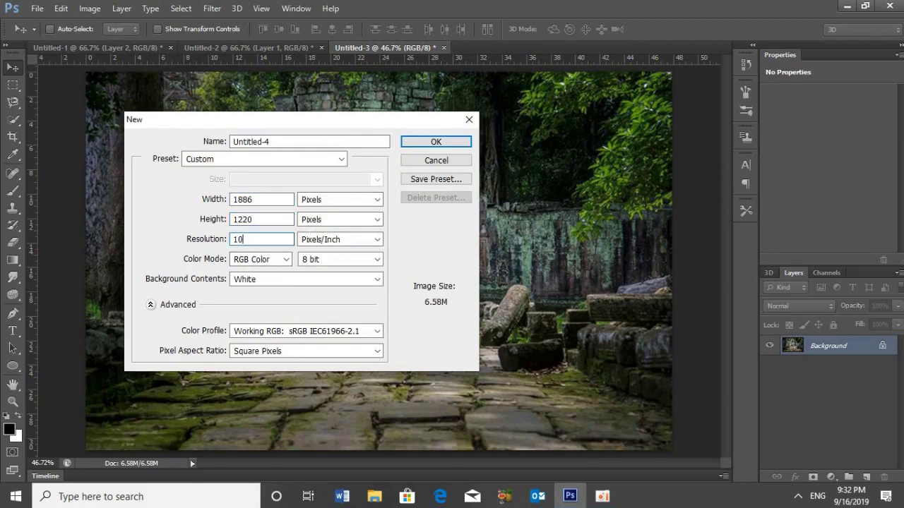
type("0")
left_click(452, 160)
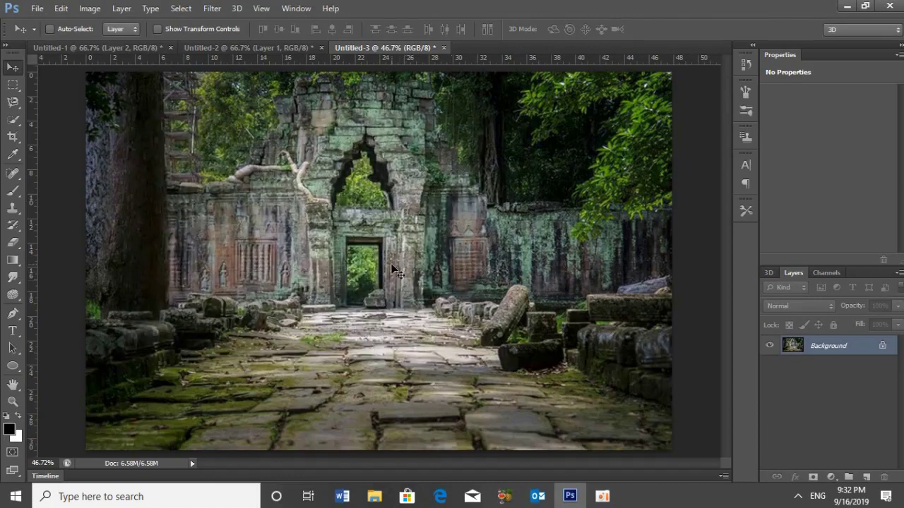
Step: Desaturate Layer 2 copy in the bodybuilder document and drag it toward the ruins document
left_click(239, 48)
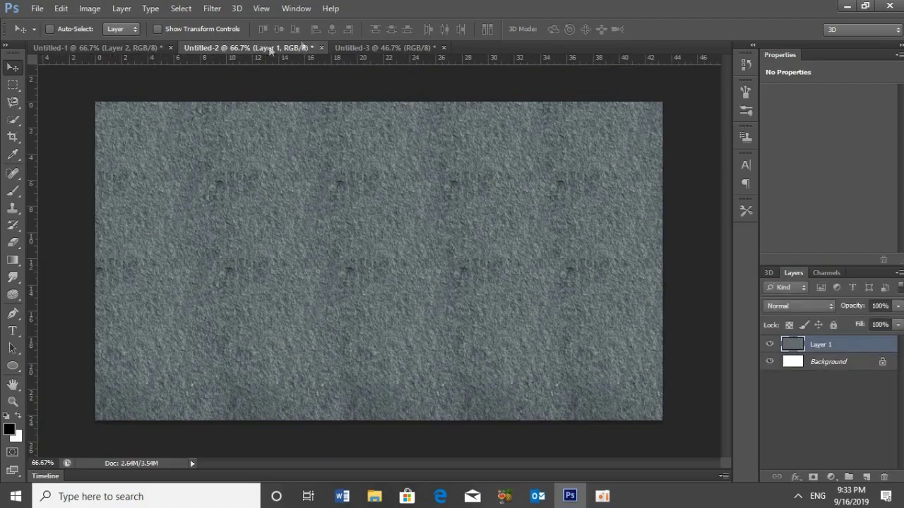
left_click(364, 48)
key("ctrl+Tab")
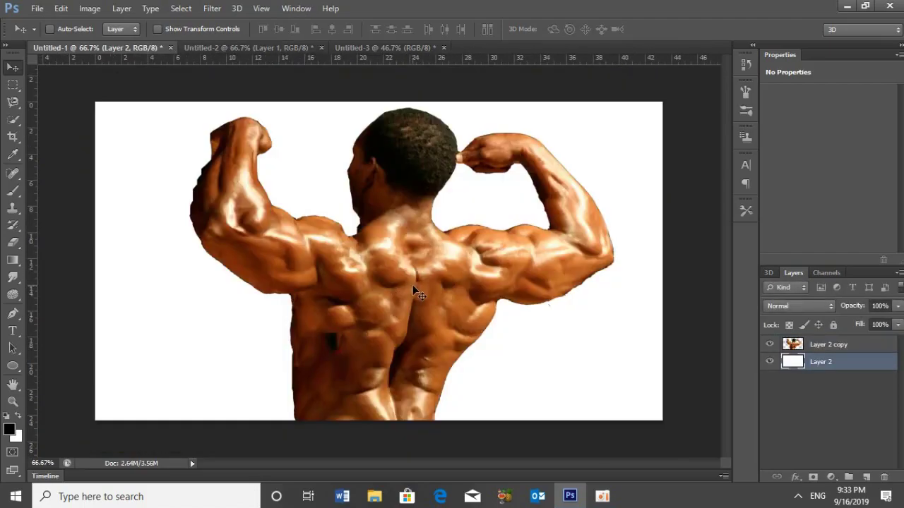
left_click(848, 345)
key("ctrl+shift+u")
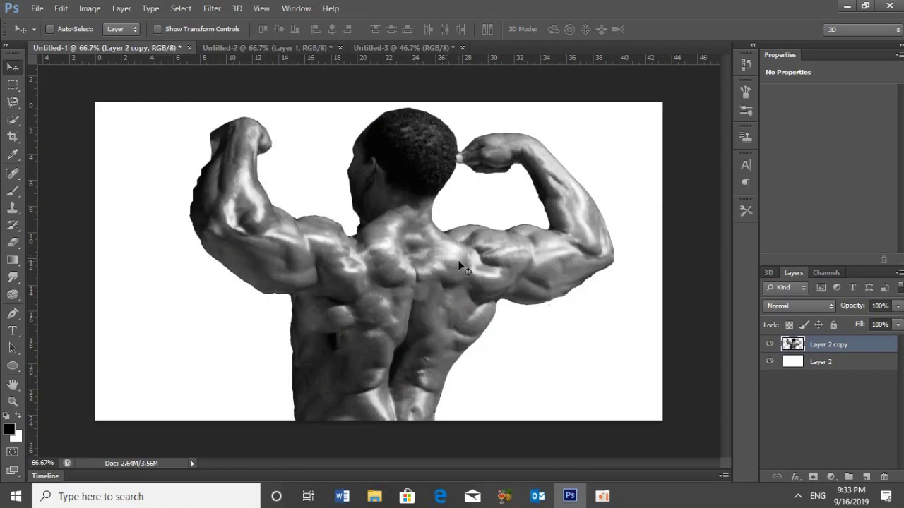
left_click_drag(451, 286, 185, 90)
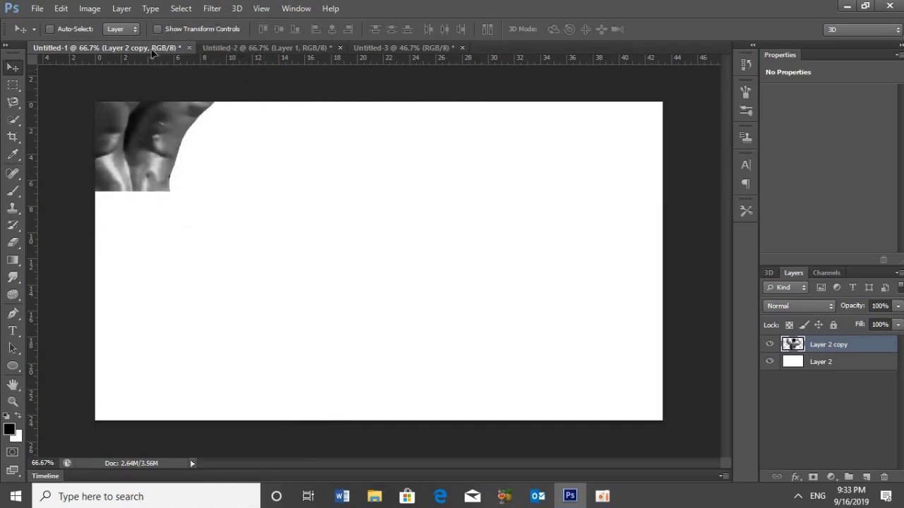
Step: Drop the grey bodybuilder into the ruins photo, scale to ~150%, reposition, and hide the background
mouse_move(185, 90)
left_mouse_down()
mouse_move(395, 275)
mouse_move(372, 397)
mouse_move(401, 344)
left_mouse_up()
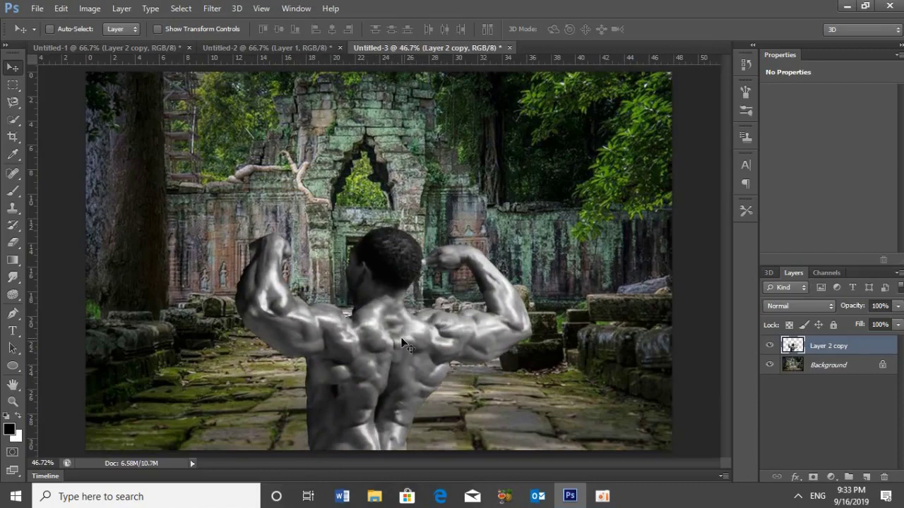
key("ctrl+t")
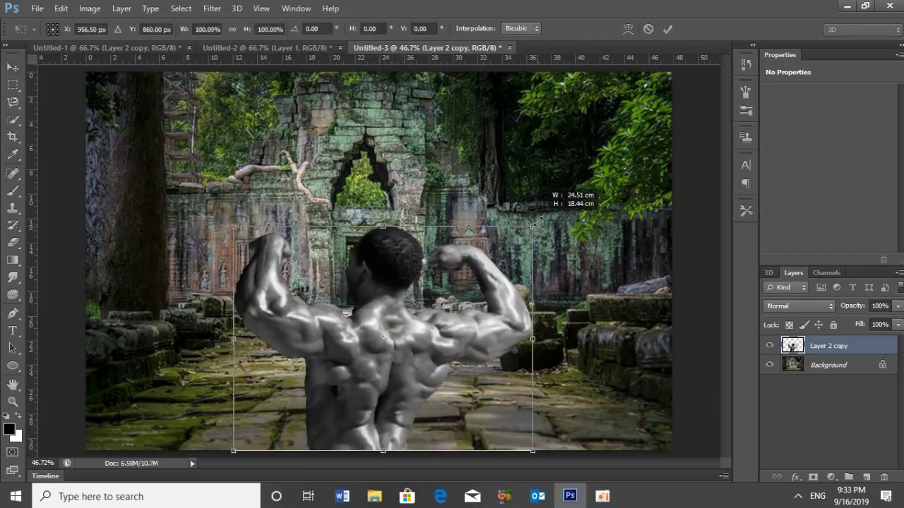
left_click_drag(537, 232, 606, 172)
left_click_drag(404, 338, 424, 287)
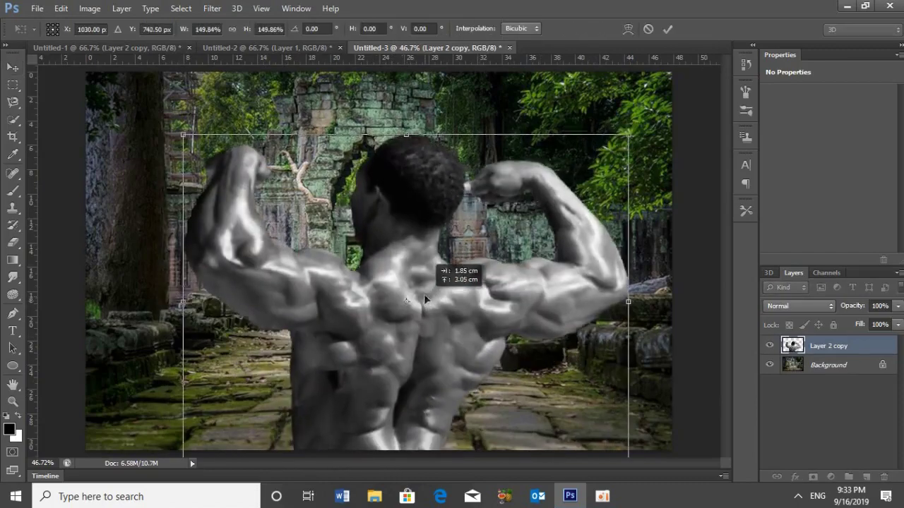
key("Return")
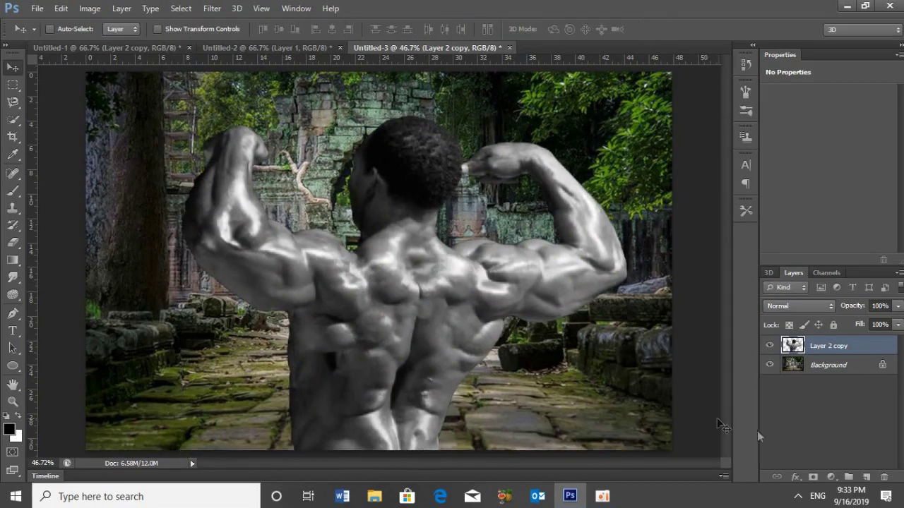
left_click(771, 365)
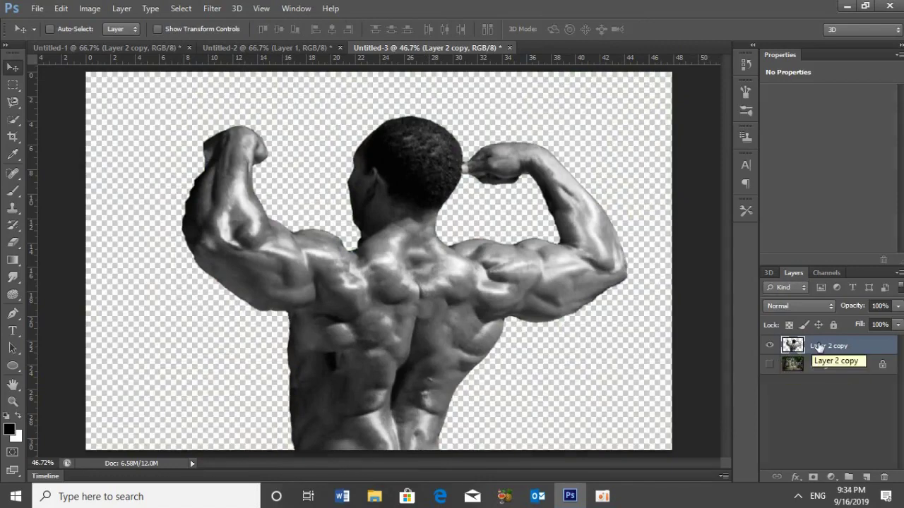
Step: Duplicate the bodybuilder layer into a new document
left_click(120, 9)
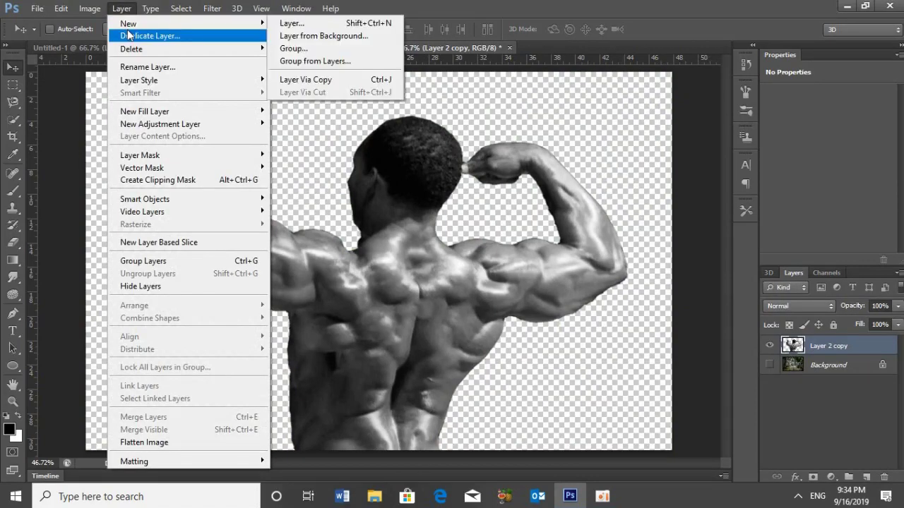
left_click(129, 36)
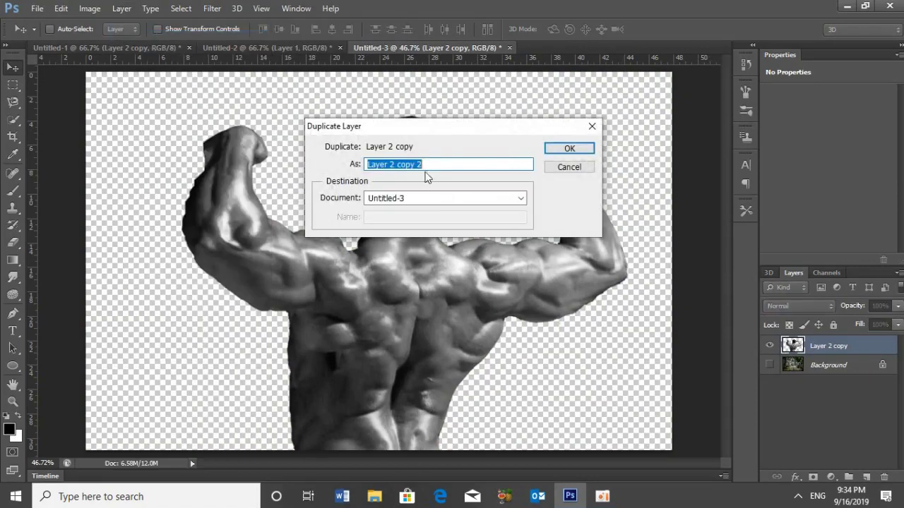
left_click(516, 198)
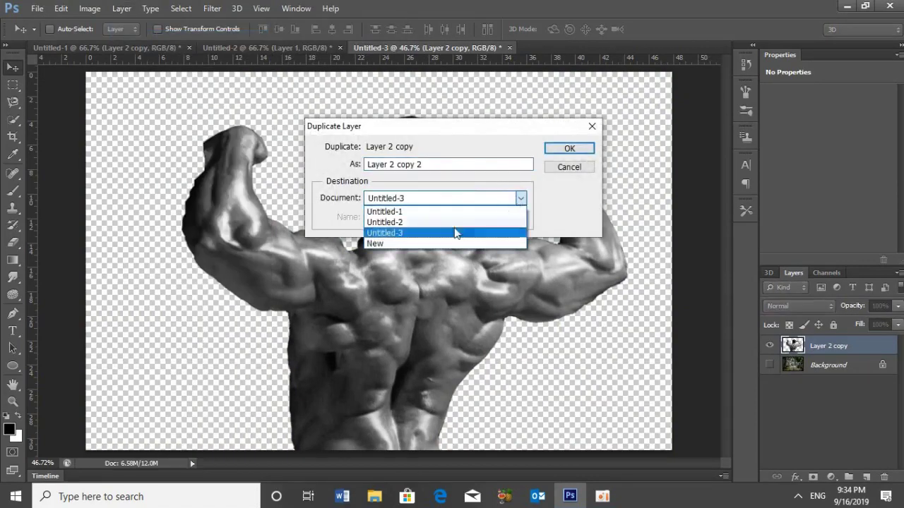
left_click(429, 239)
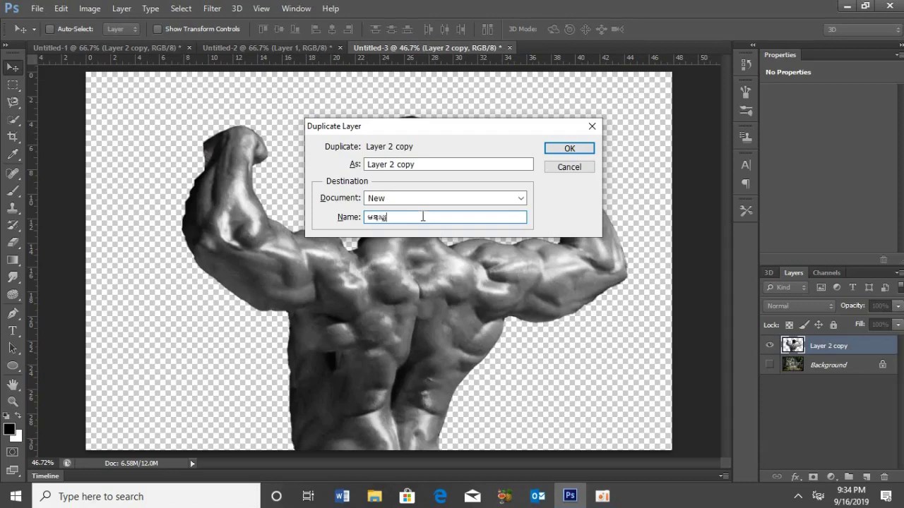
left_click(570, 150)
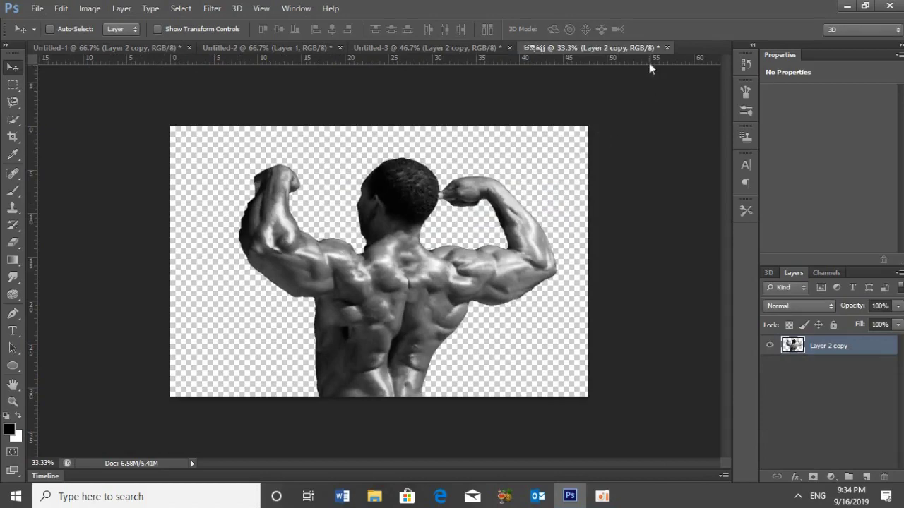
Step: Close the new document, saving it to the Desktop as a PSD with maximum compatibility
left_click(667, 48)
left_click(396, 195)
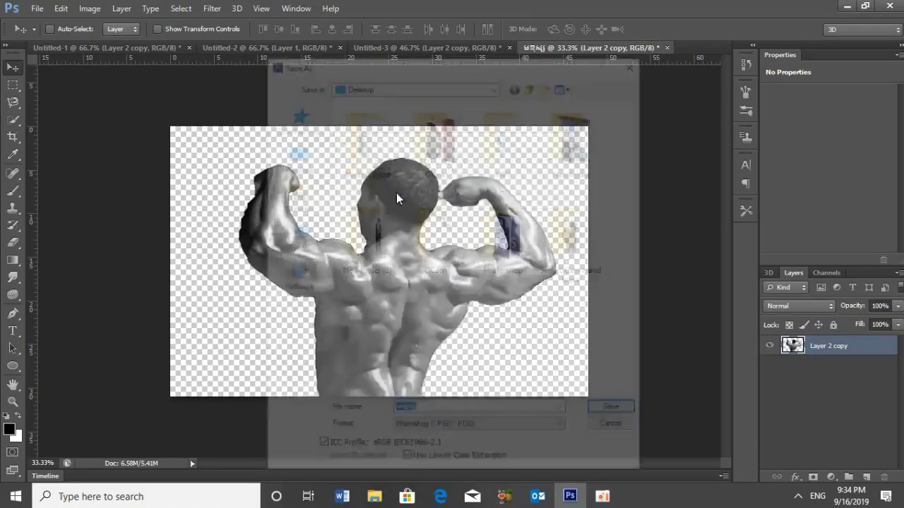
left_click(296, 154)
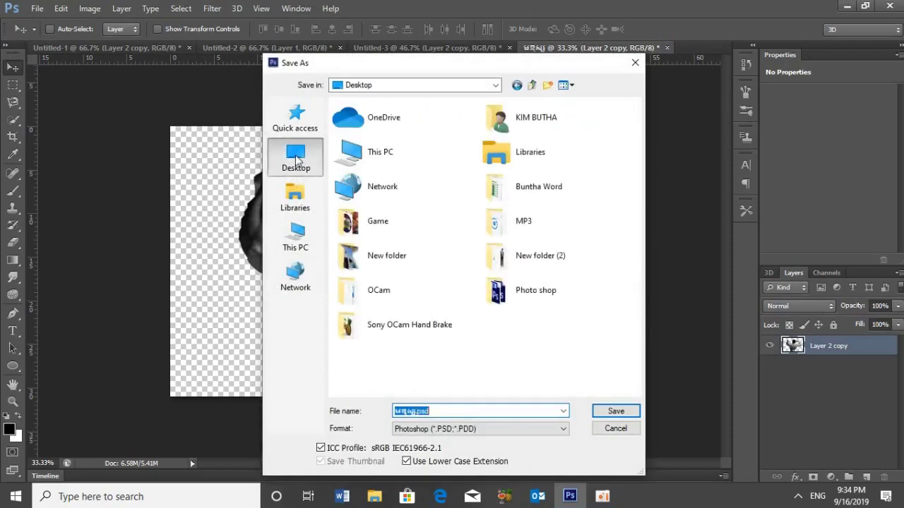
left_click(612, 414)
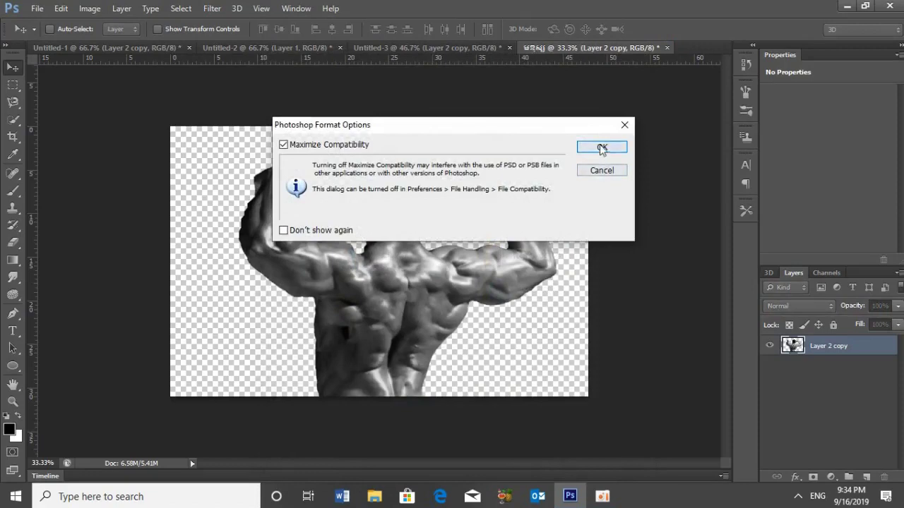
left_click(600, 147)
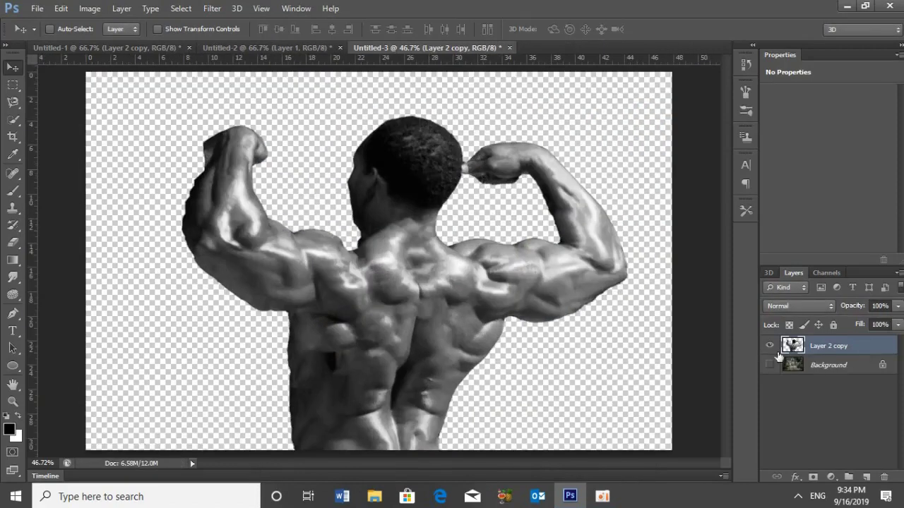
left_click(770, 365)
Step: Select all of the stone texture in Untitled-2 and paste it into Untitled-3
left_click(826, 367)
left_click(826, 348)
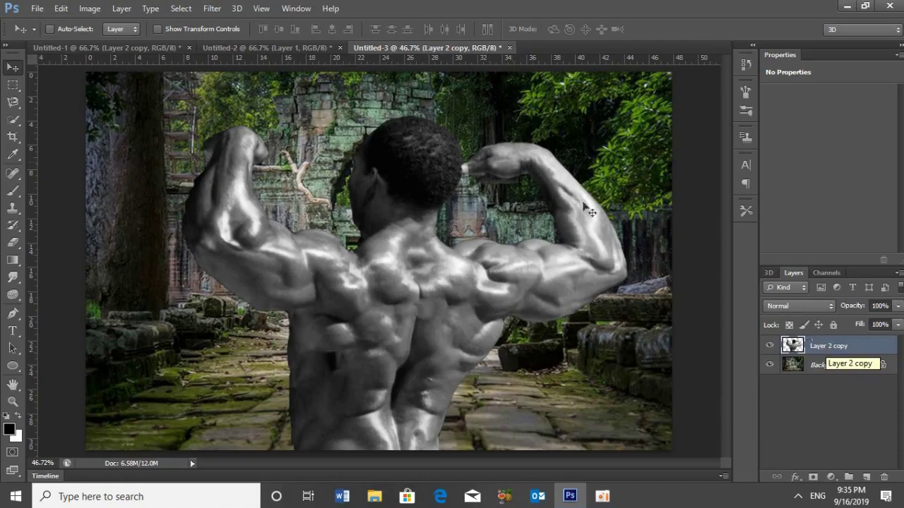
left_click(305, 48)
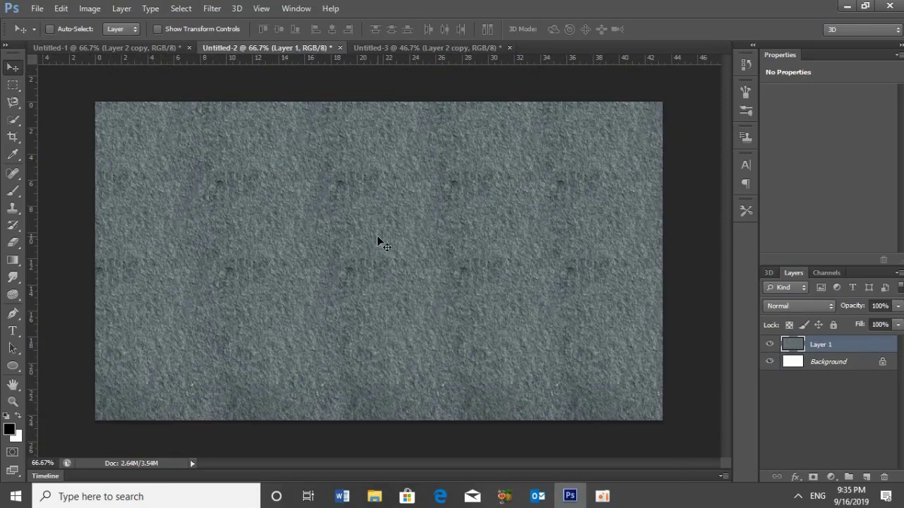
key("ctrl+a")
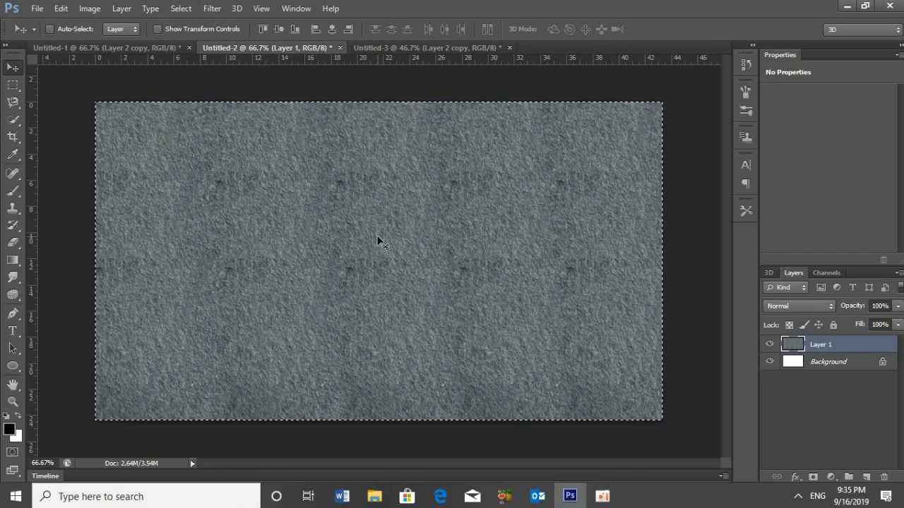
left_click(391, 47)
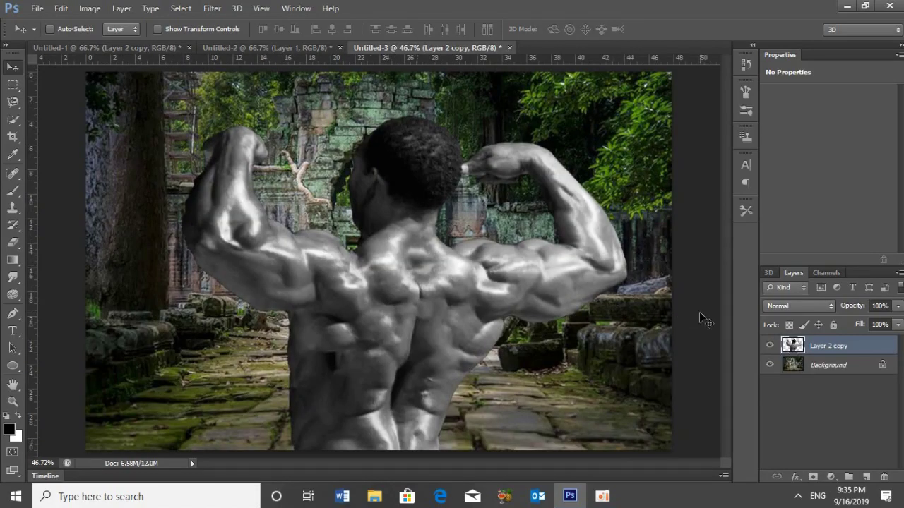
key("ctrl+v")
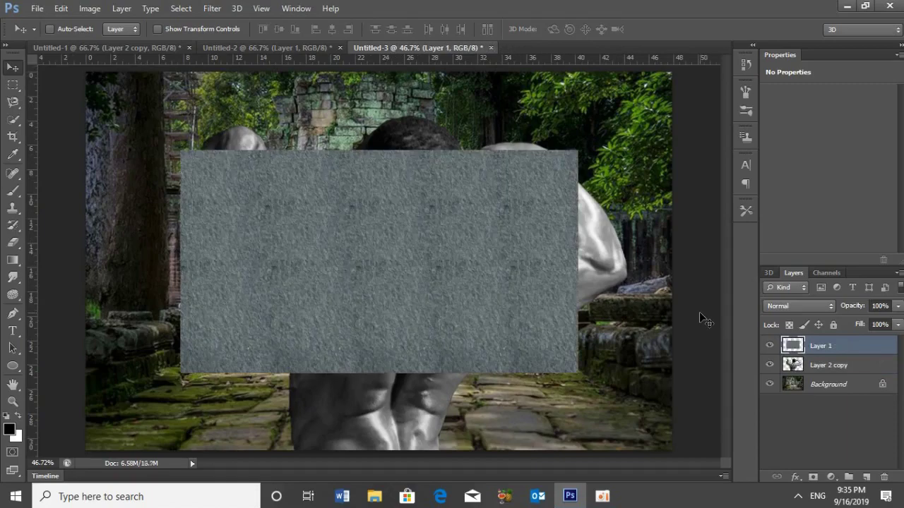
Step: Free-transform the pasted stone texture so it stretches edge to edge over the canvas
key("ctrl+t")
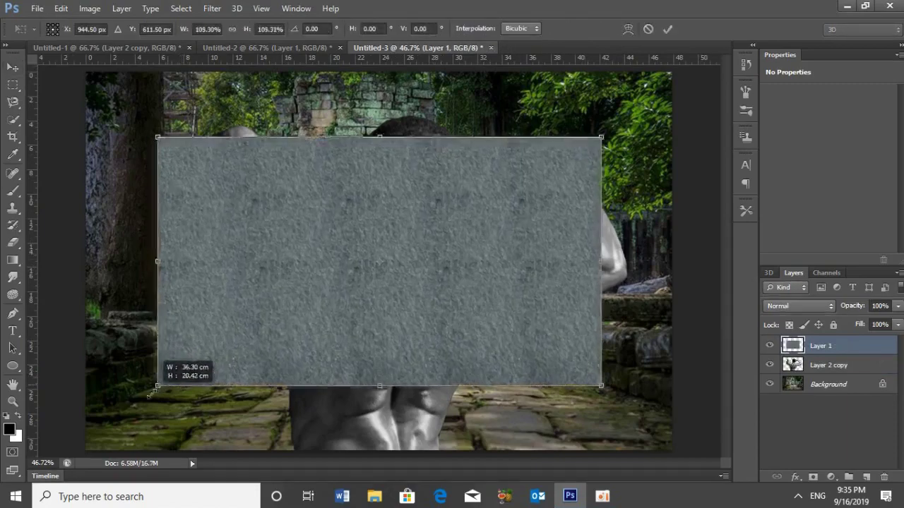
left_click_drag(182, 373, 111, 444)
left_click_drag(210, 350, 178, 398)
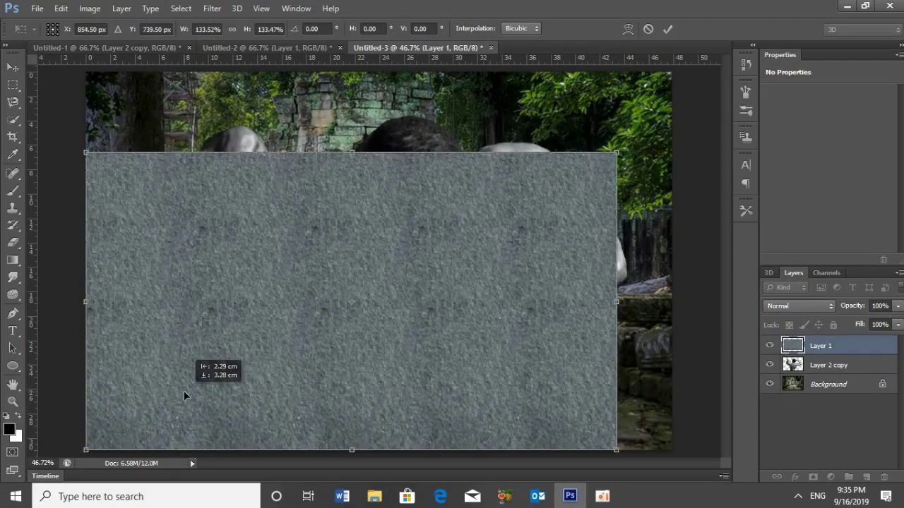
left_click_drag(618, 302, 671, 303)
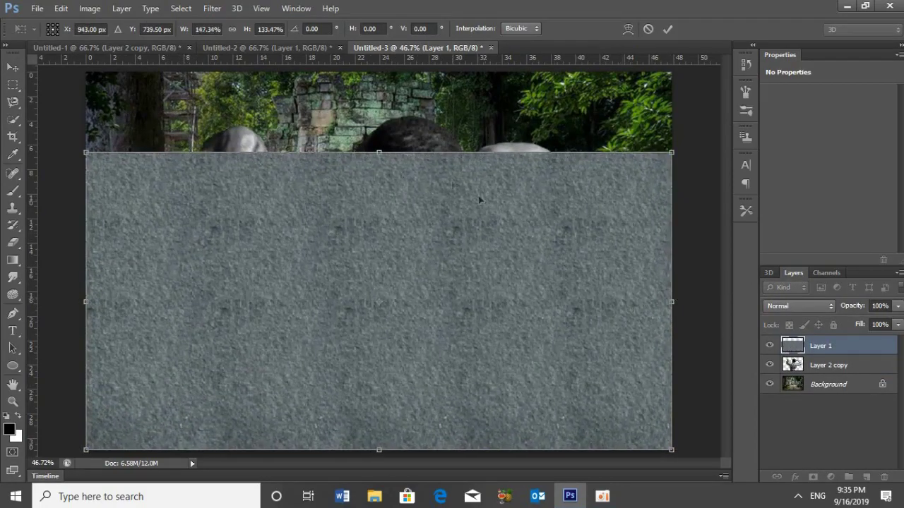
left_click_drag(376, 152, 386, 67)
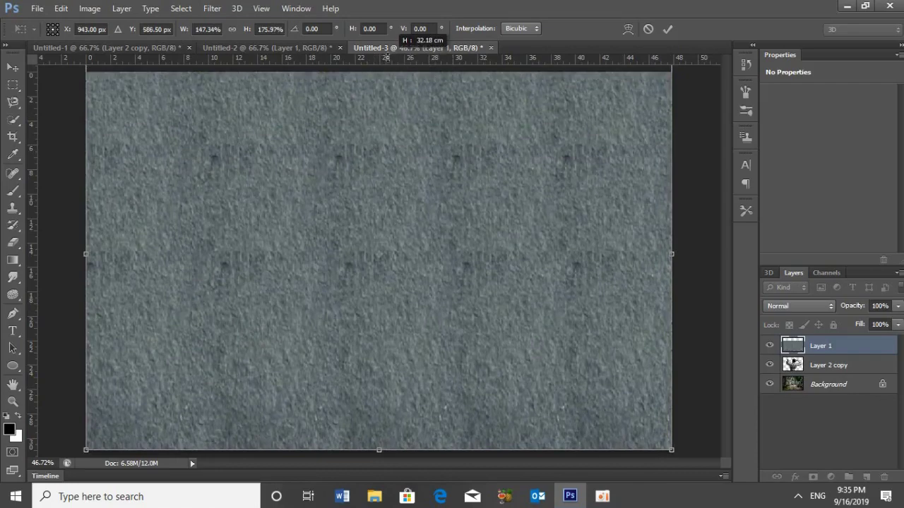
left_click_drag(387, 67, 387, 64)
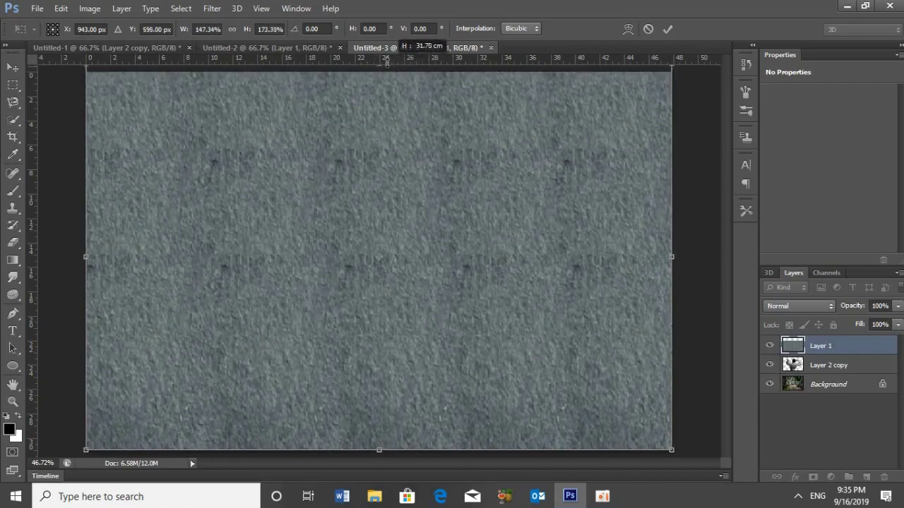
key("Return")
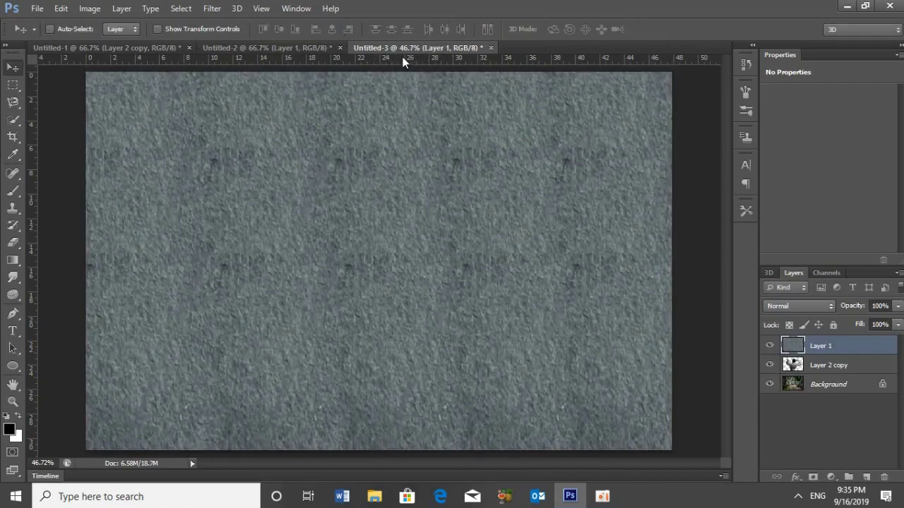
Step: Apply Displace at 5 × 5 scale, using the saved bodybuilder PSD as the map
left_click(209, 10)
mouse_move(226, 155)
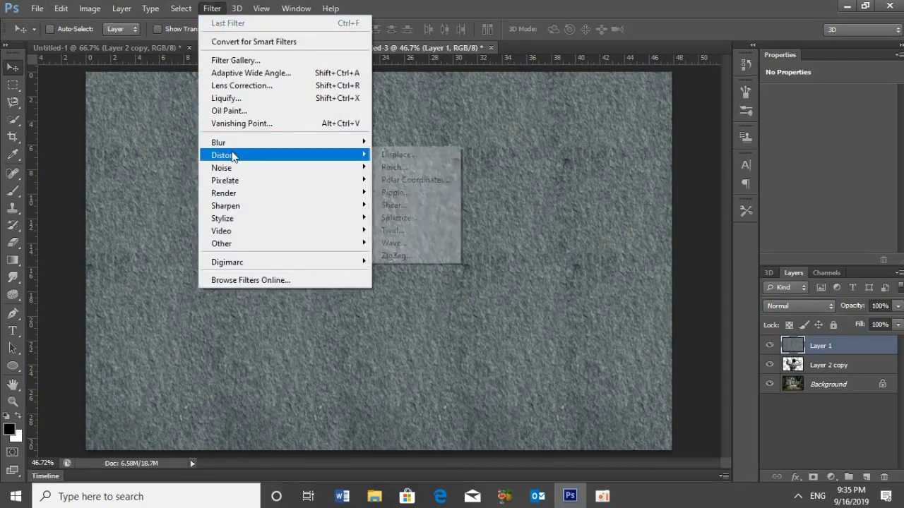
left_click(396, 155)
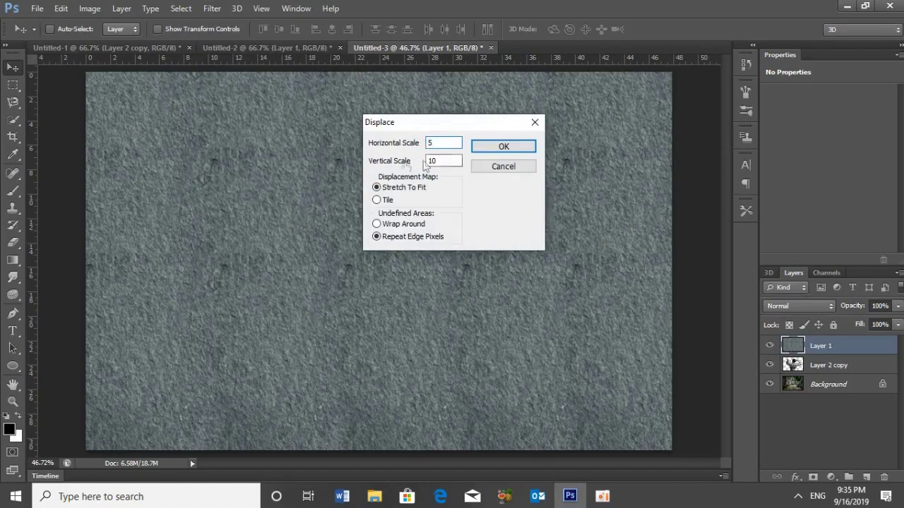
key("Tab")
left_click(490, 145)
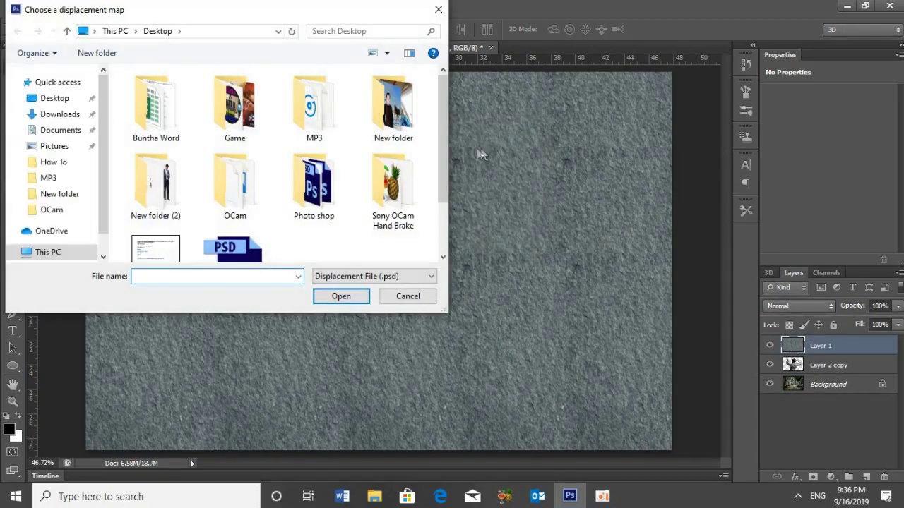
scroll(315, 206, "down", 1)
left_click(236, 216)
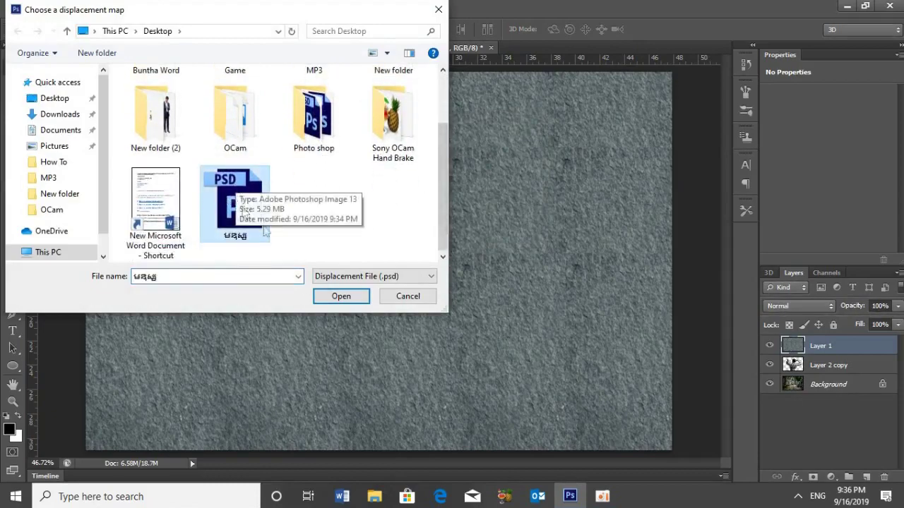
left_click(341, 297)
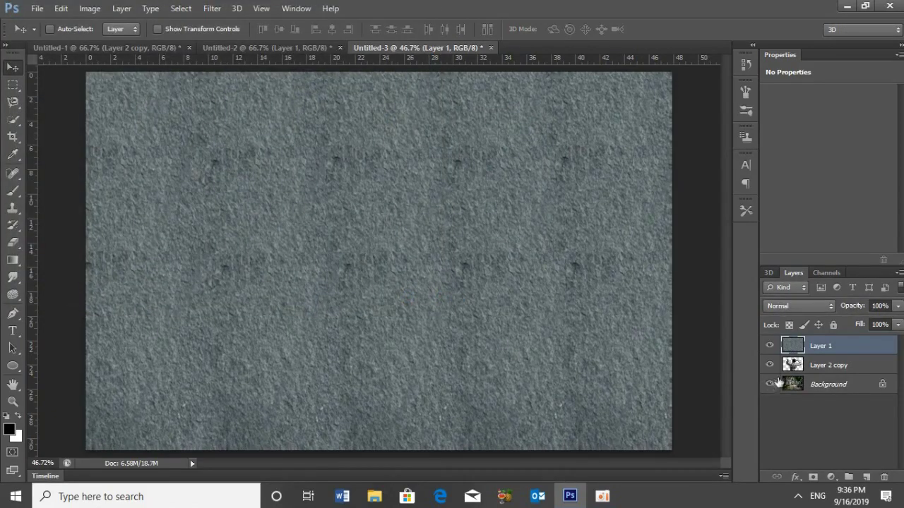
Step: Mask the Layer 1 texture to the bodybuilder's outline and set its blend mode to Multiply
left_click(799, 368, "ctrl")
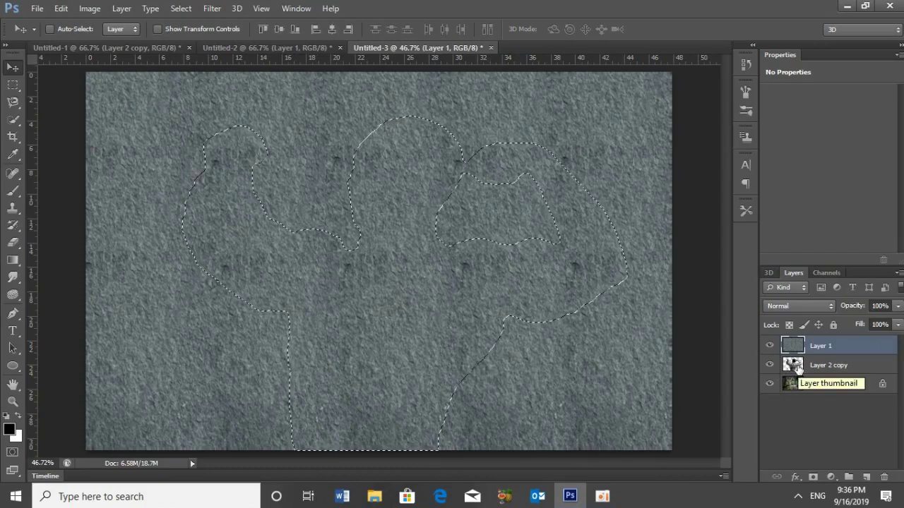
left_click(813, 477)
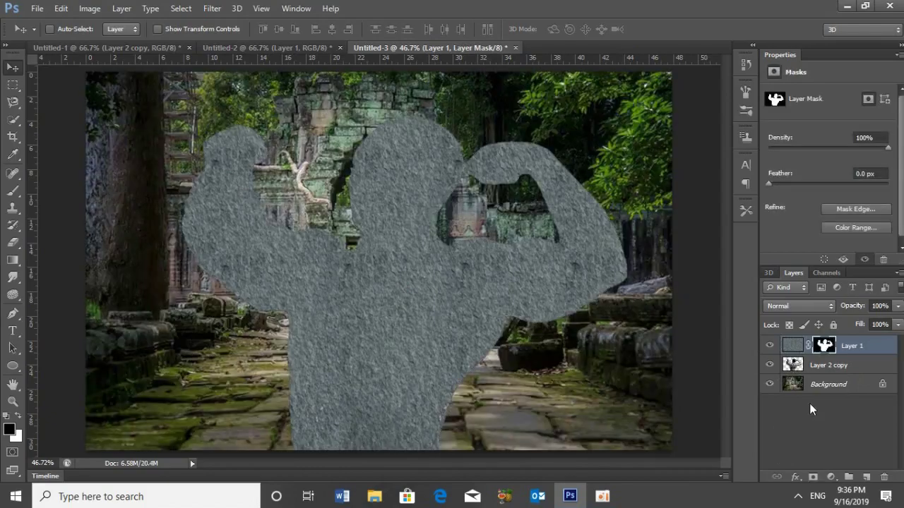
left_click(792, 346)
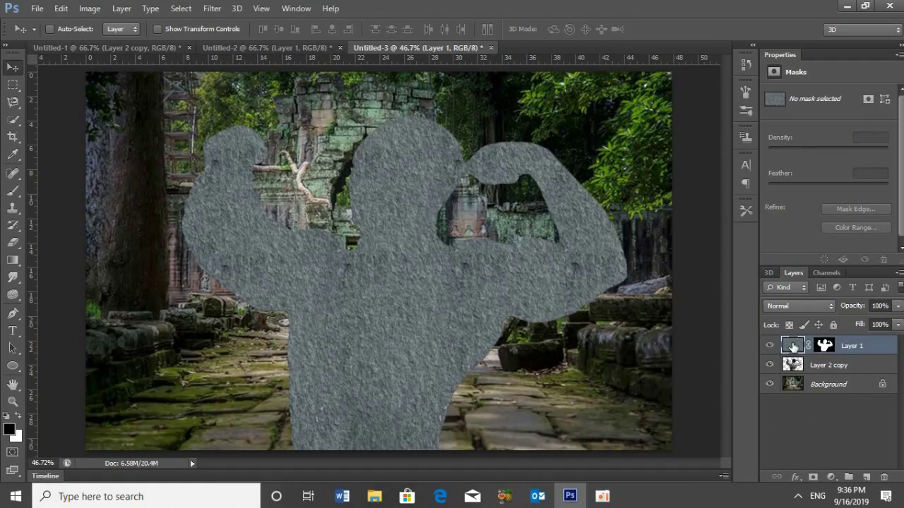
left_click(785, 306)
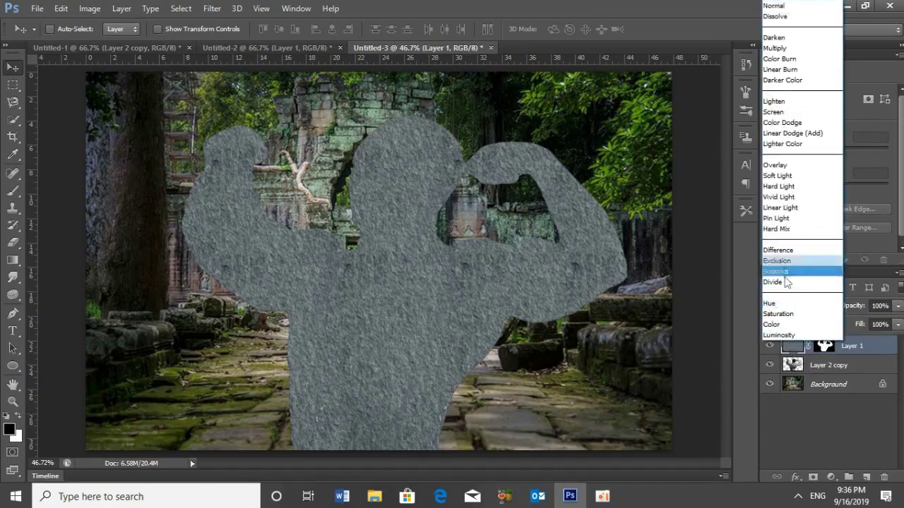
left_click(786, 48)
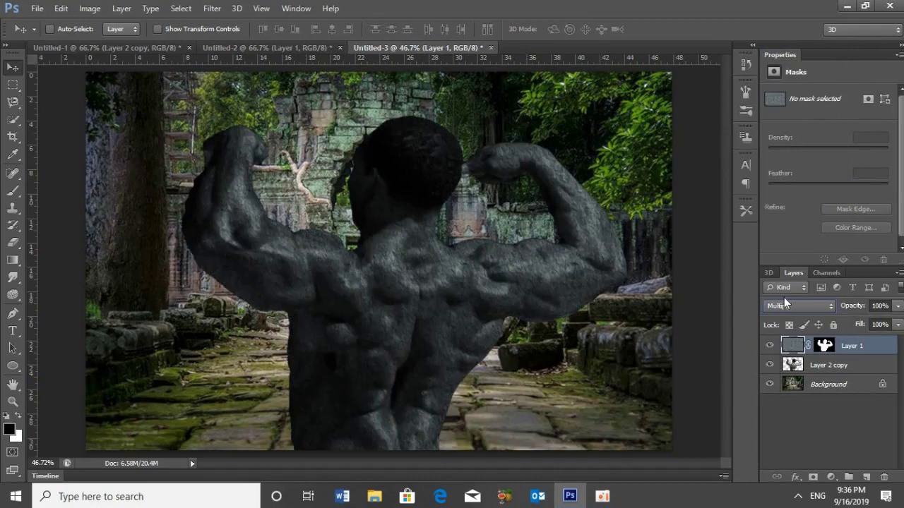
key("ctrl+l")
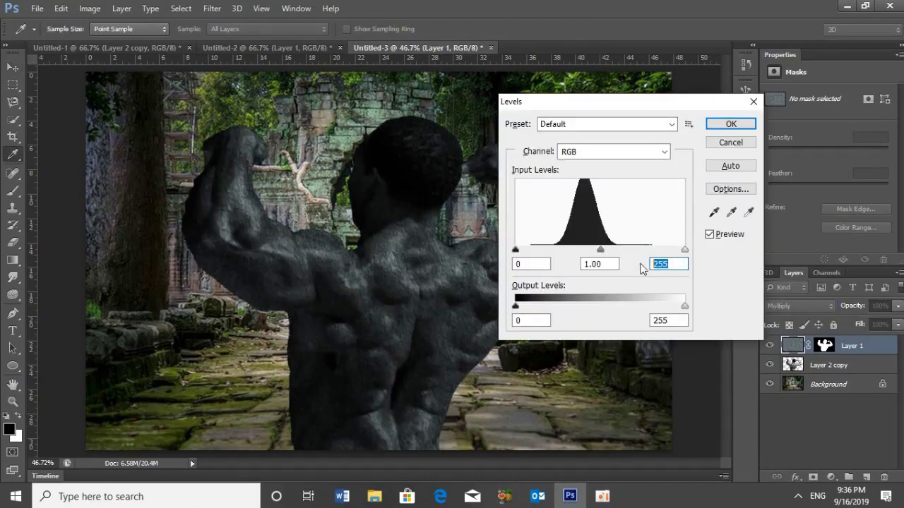
Step: Set the Levels white input to 214 on the texture and 215 on Layer 2 copy
type("214")
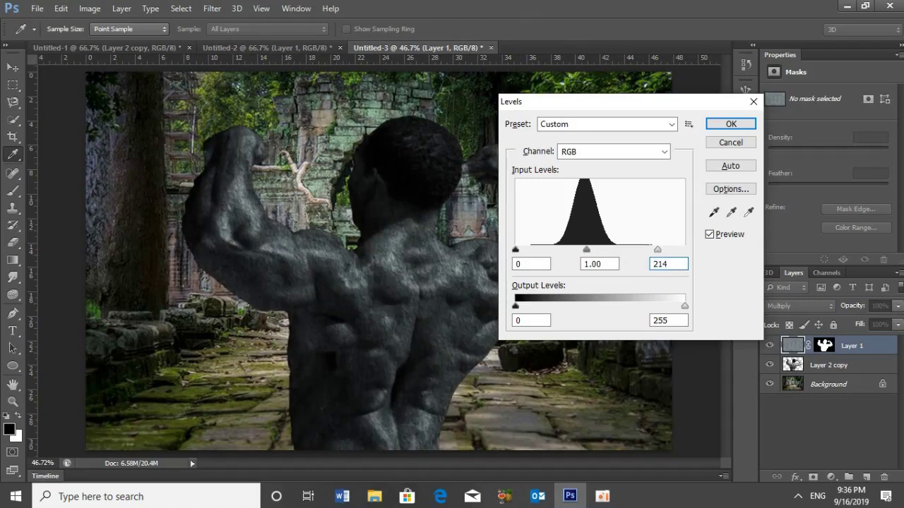
left_click(731, 125)
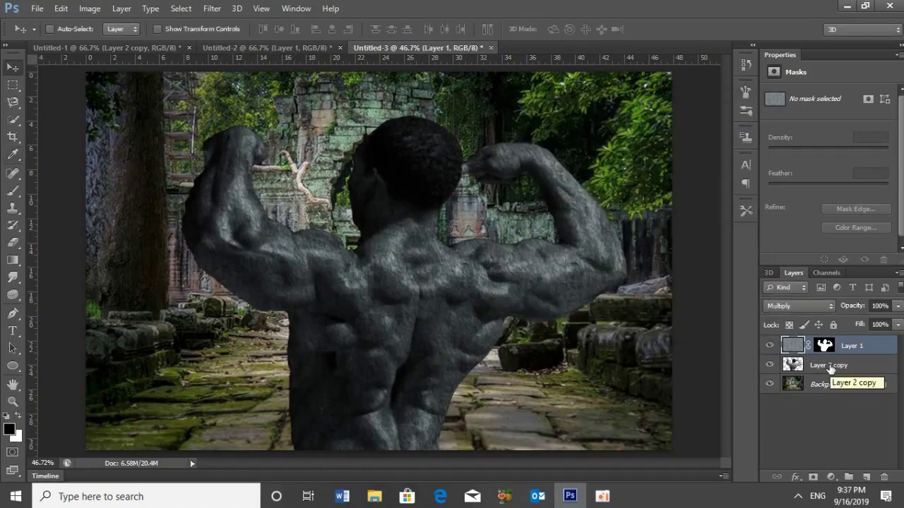
left_click(831, 366)
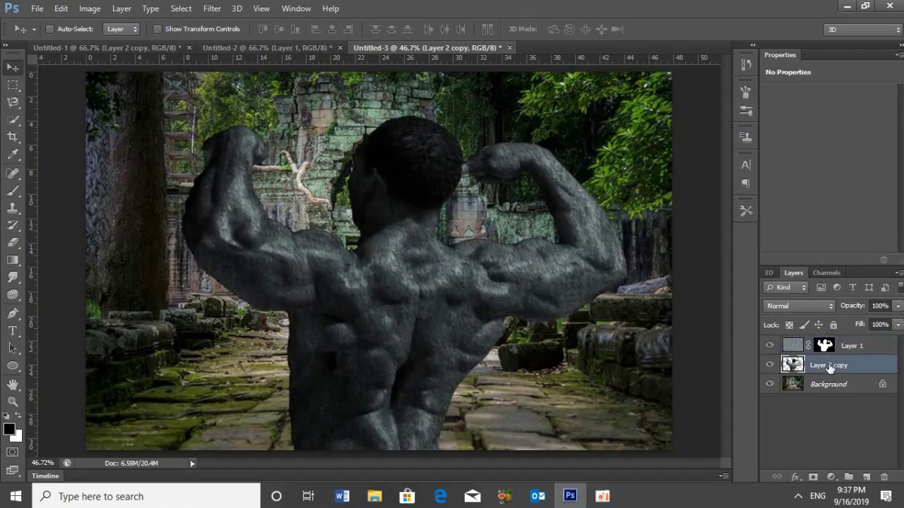
key("ctrl+l")
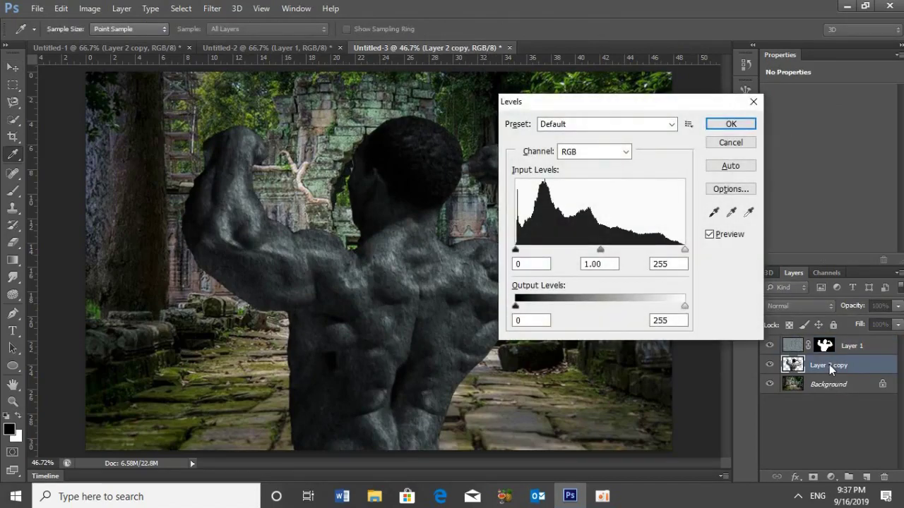
left_click(667, 264)
type("215")
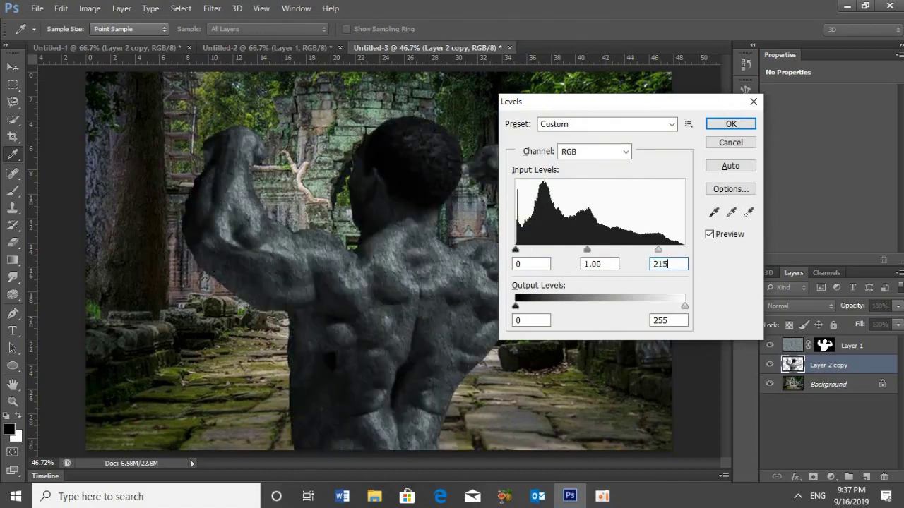
left_click(730, 124)
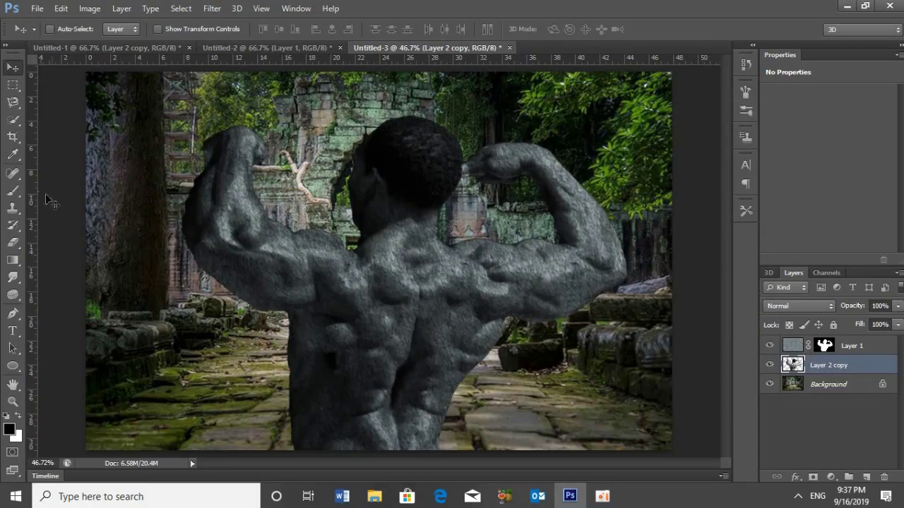
left_click(15, 191)
Step: Paint 45 px soft Multiply shading at 40% along the raised arm, upper arm and shoulder
left_click(15, 191)
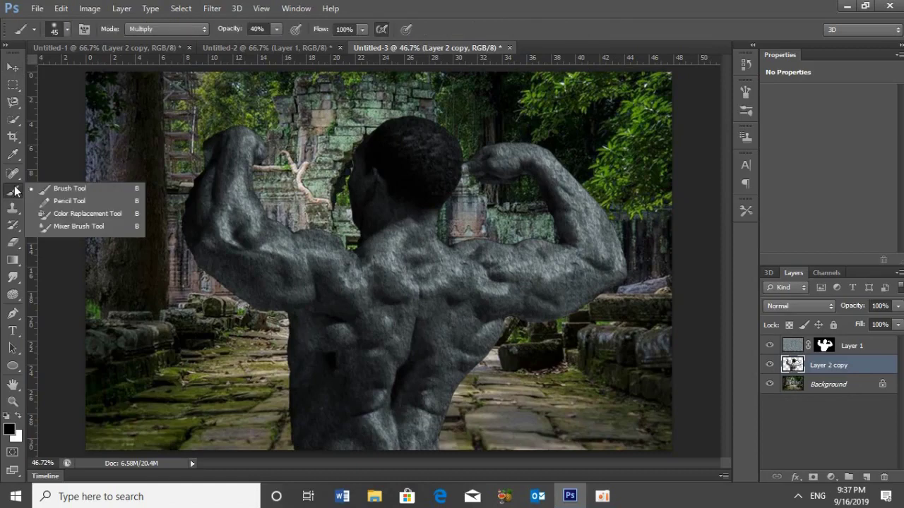
left_click(67, 29)
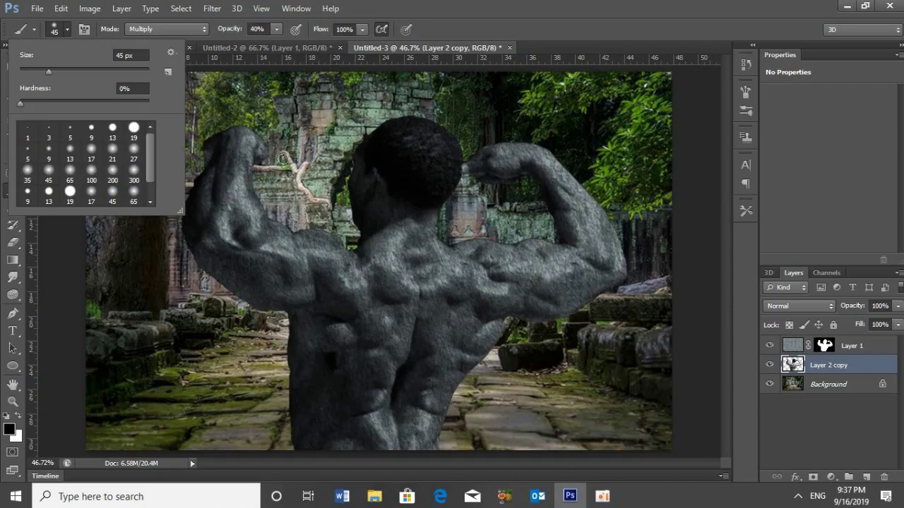
key("ctrl+plus")
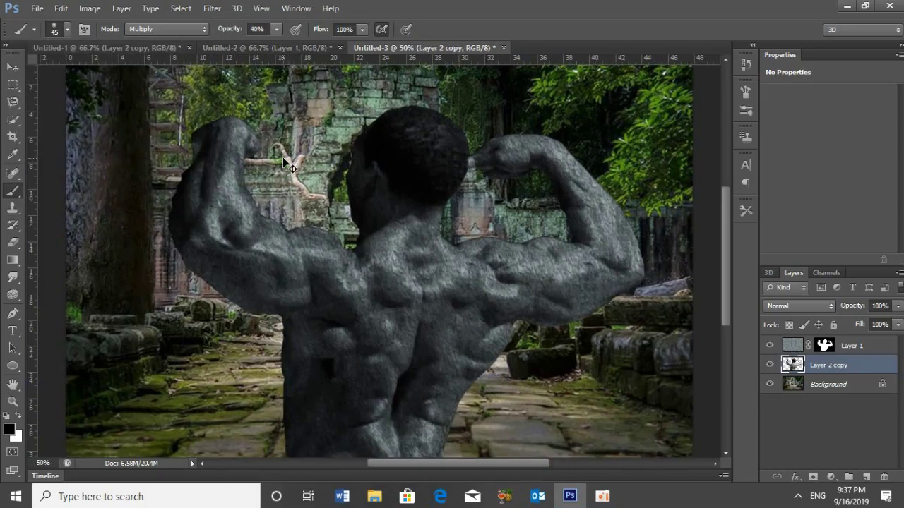
key("ctrl+plus")
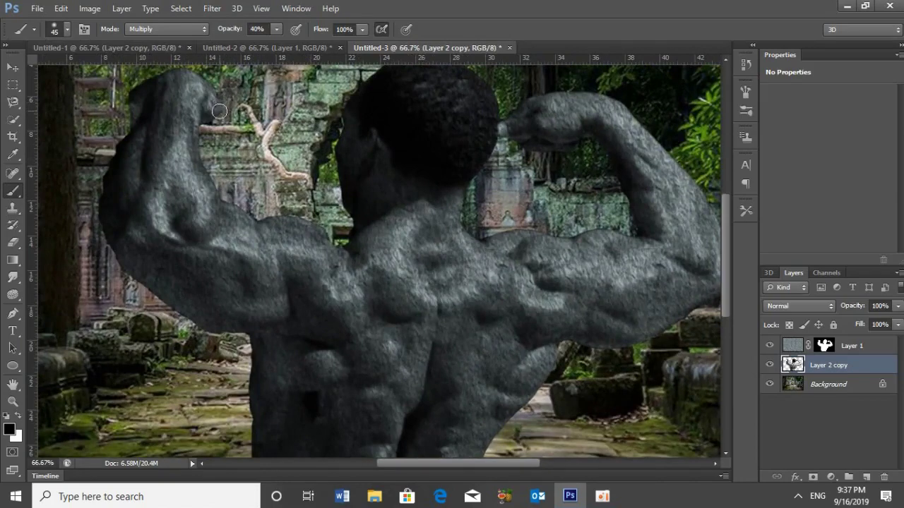
mouse_move(197, 133)
left_mouse_down()
mouse_move(314, 230)
mouse_move(348, 225)
left_mouse_up()
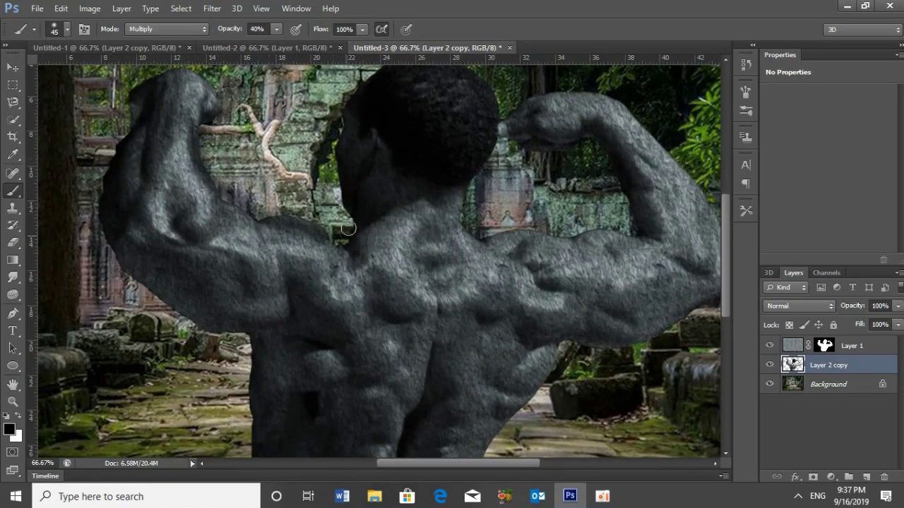
mouse_move(129, 93)
left_mouse_down()
mouse_move(125, 252)
mouse_move(170, 302)
mouse_move(227, 332)
mouse_move(202, 329)
mouse_move(232, 329)
mouse_move(258, 367)
mouse_move(260, 422)
mouse_move(285, 271)
mouse_move(278, 262)
mouse_move(273, 375)
mouse_move(292, 397)
mouse_move(459, 400)
mouse_move(480, 396)
mouse_move(499, 301)
mouse_move(529, 281)
mouse_move(590, 209)
mouse_move(684, 193)
mouse_move(713, 174)
mouse_move(606, 202)
mouse_move(567, 238)
mouse_move(571, 283)
mouse_move(629, 267)
mouse_move(653, 237)
mouse_move(637, 183)
mouse_move(554, 84)
mouse_move(545, 86)
mouse_move(557, 172)
mouse_move(539, 133)
mouse_move(456, 153)
mouse_move(444, 166)
left_mouse_up()
mouse_move(411, 256)
left_mouse_down()
mouse_move(400, 244)
mouse_move(409, 279)
mouse_move(443, 289)
mouse_move(544, 289)
mouse_move(575, 282)
mouse_move(585, 247)
left_mouse_up()
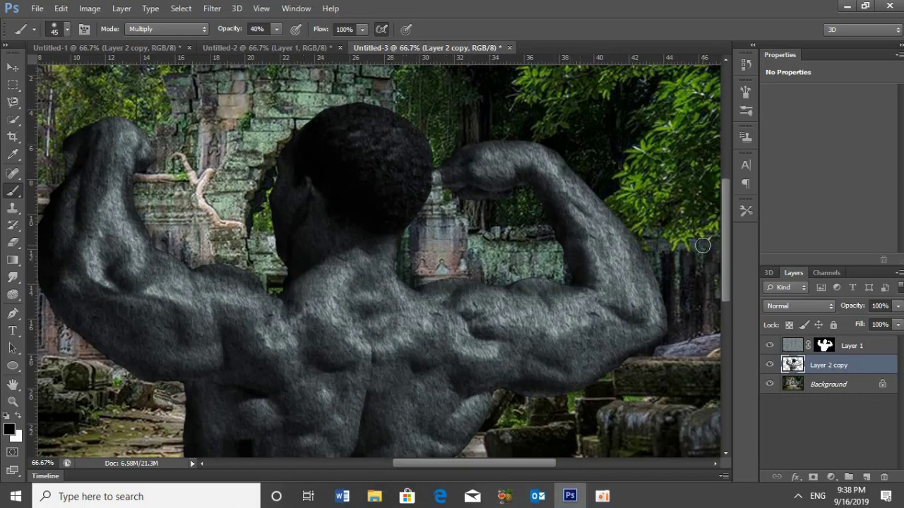
key("ctrl+minus")
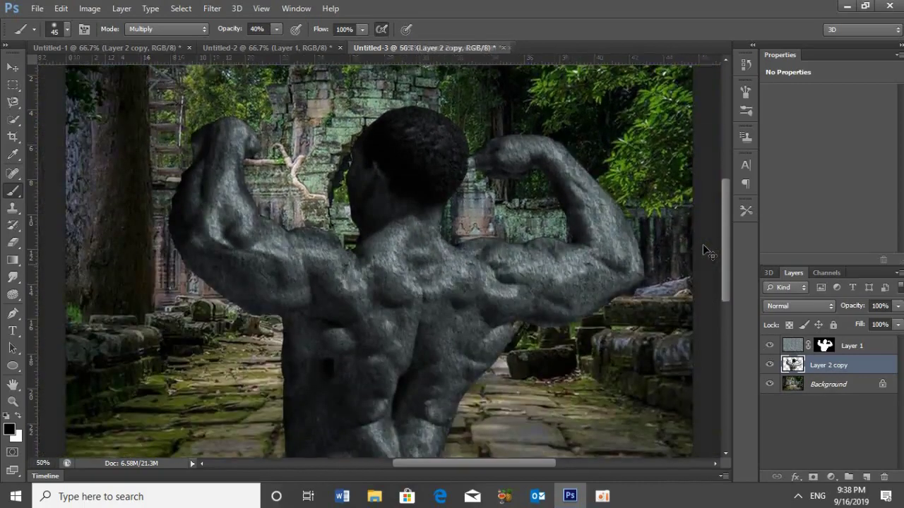
Step: Duplicate the Background layer and give the copy a 3.5-pixel Gaussian Blur
key("ctrl+minus")
key("ctrl+plus")
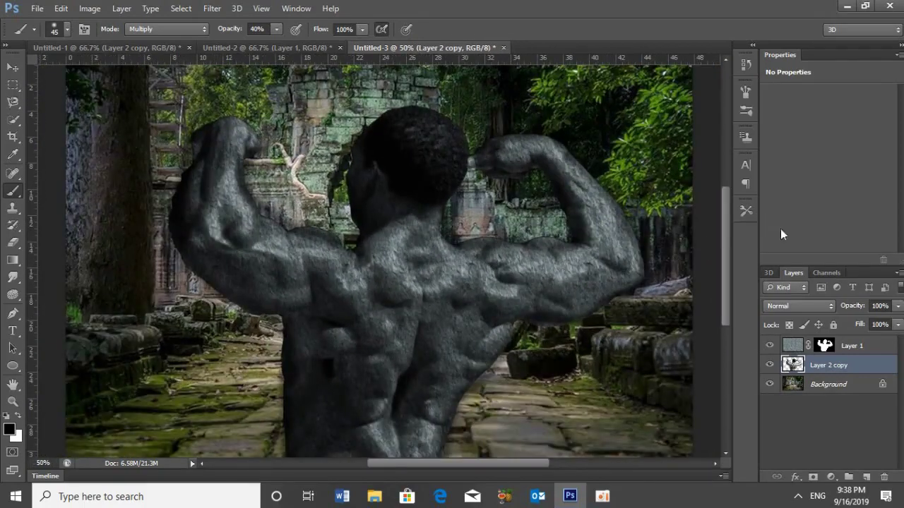
left_click(827, 385)
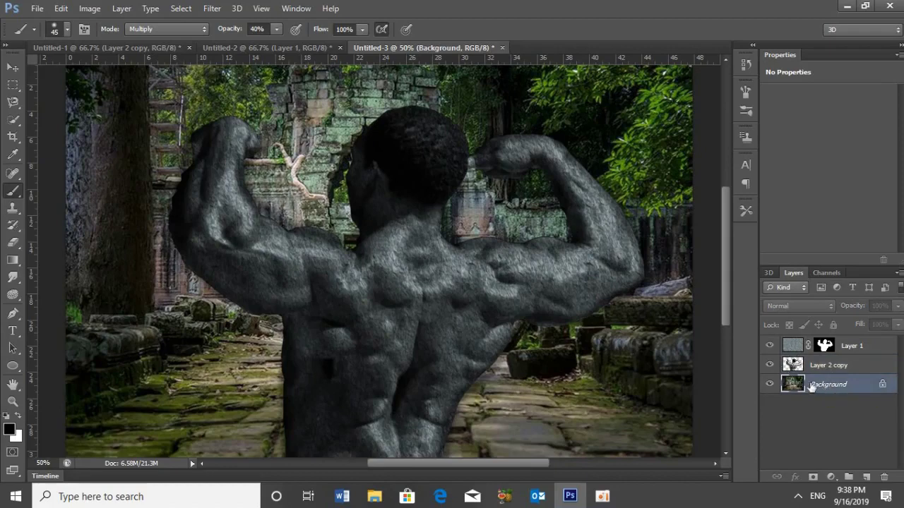
key("ctrl+j")
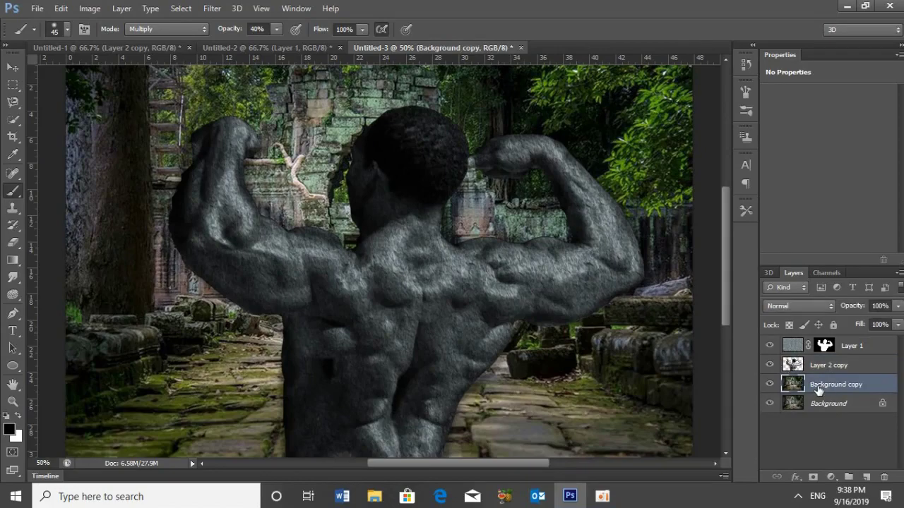
left_click(212, 9)
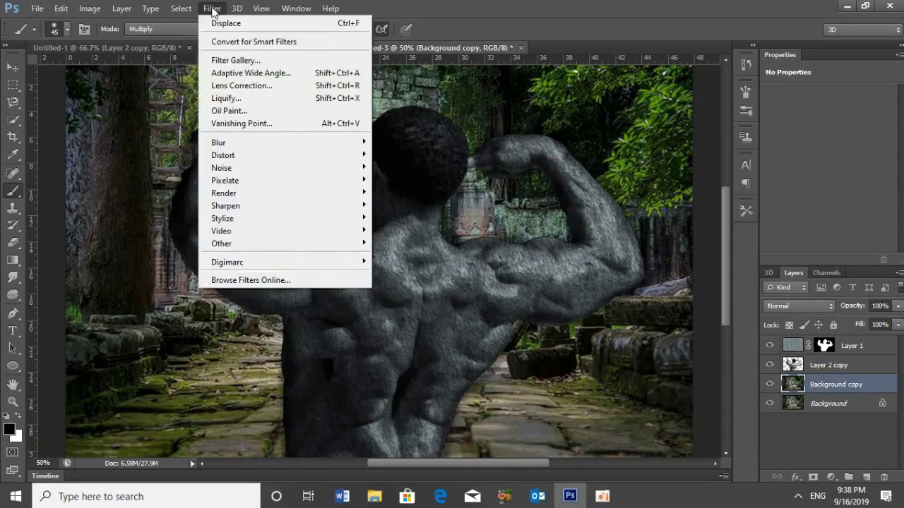
mouse_move(283, 142)
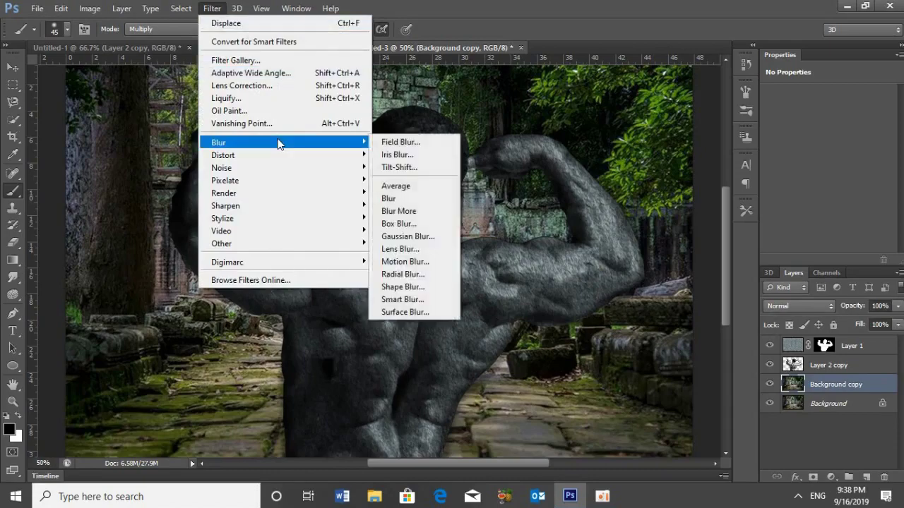
left_click(409, 236)
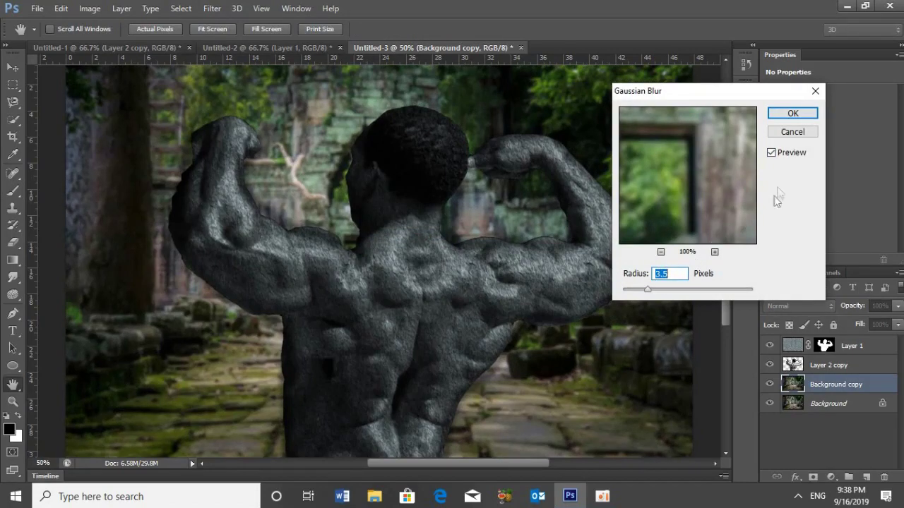
left_click(793, 115)
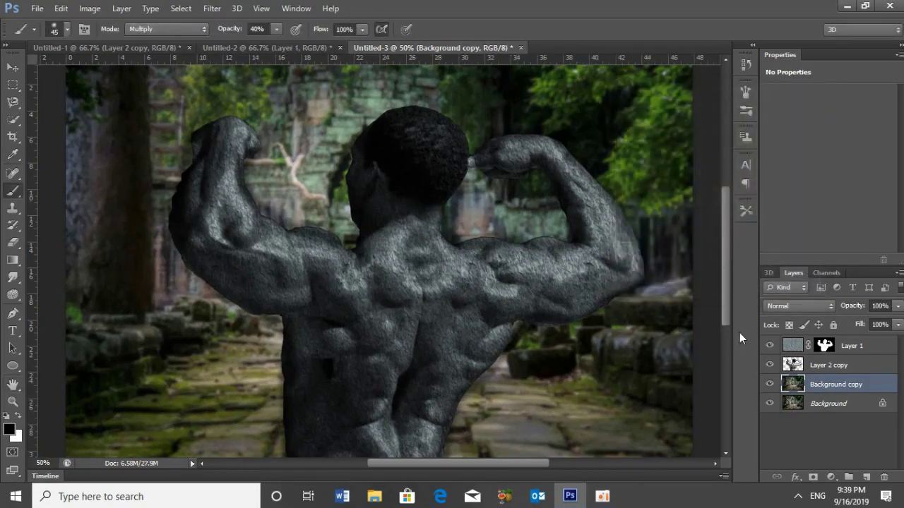
Step: Give Background copy a layer mask with an upward Black, White gradient so the foreground path stays sharp
left_click(813, 479)
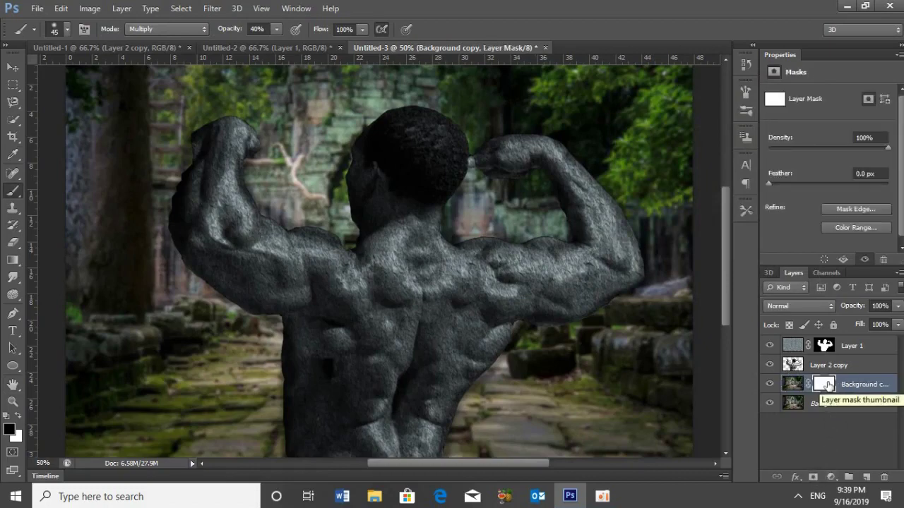
left_click(13, 259)
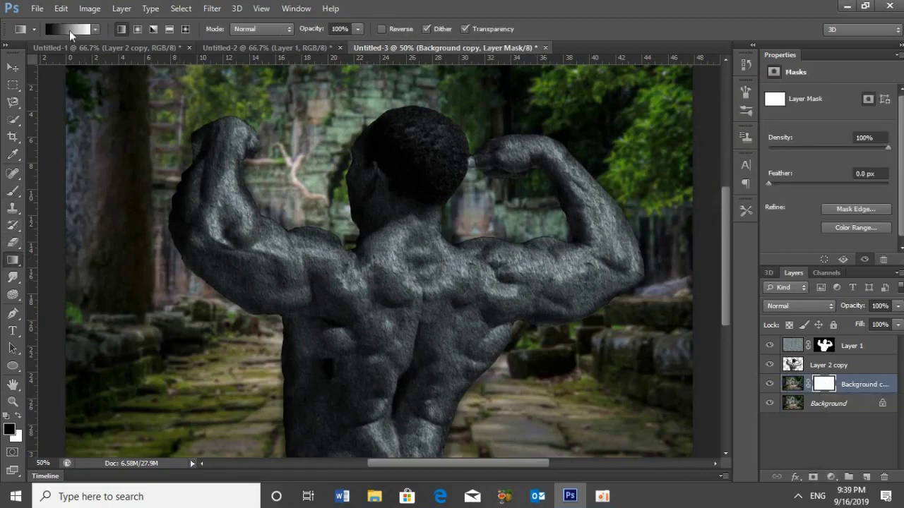
left_click(69, 29)
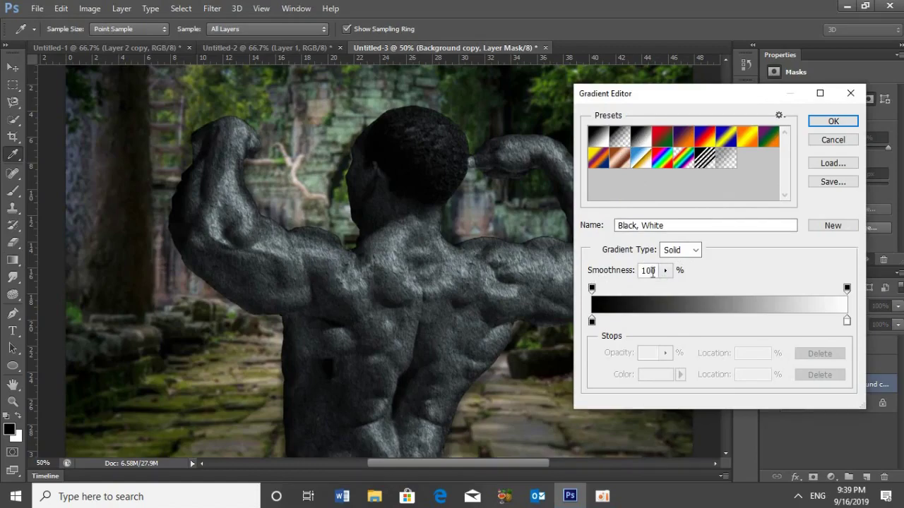
left_click(817, 122)
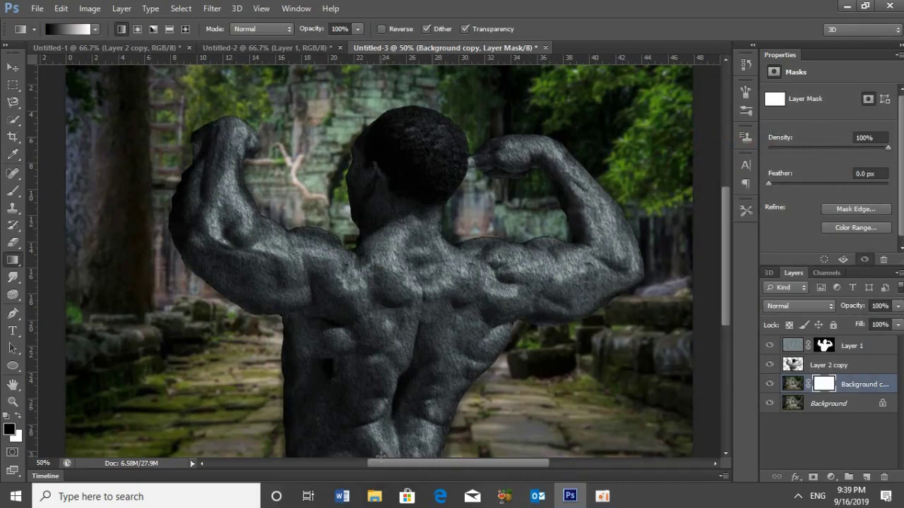
left_click_drag(381, 450, 386, 357)
left_click_drag(385, 321, 385, 311)
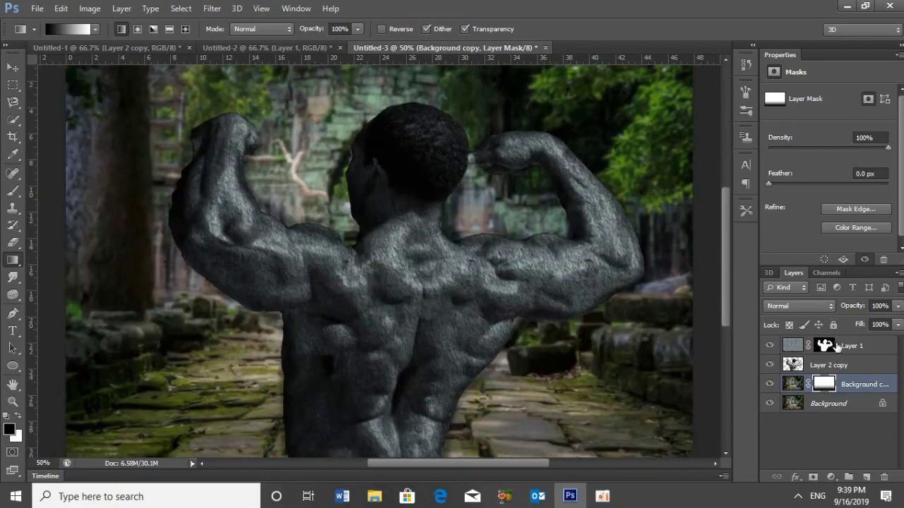
left_click(837, 345)
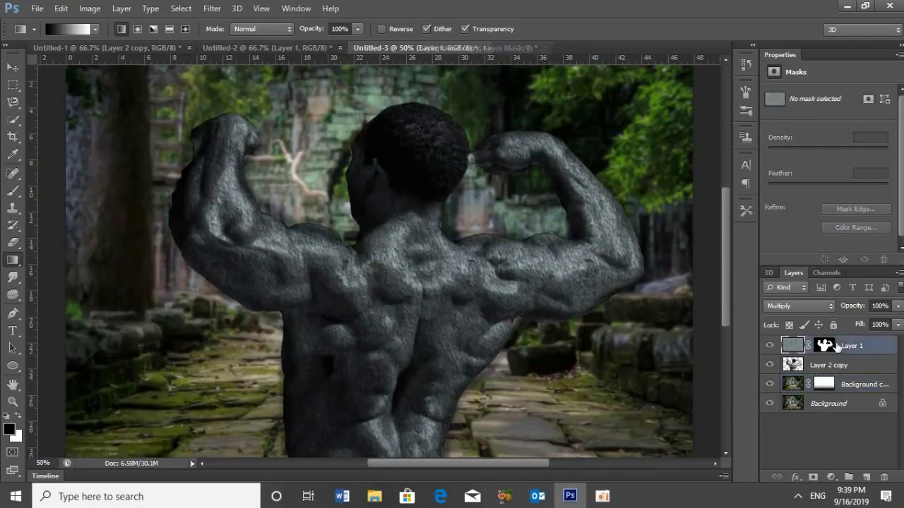
Step: Move Layer 1 and Layer 2 copy together about 1.02 cm to the left
left_click(833, 365, "ctrl")
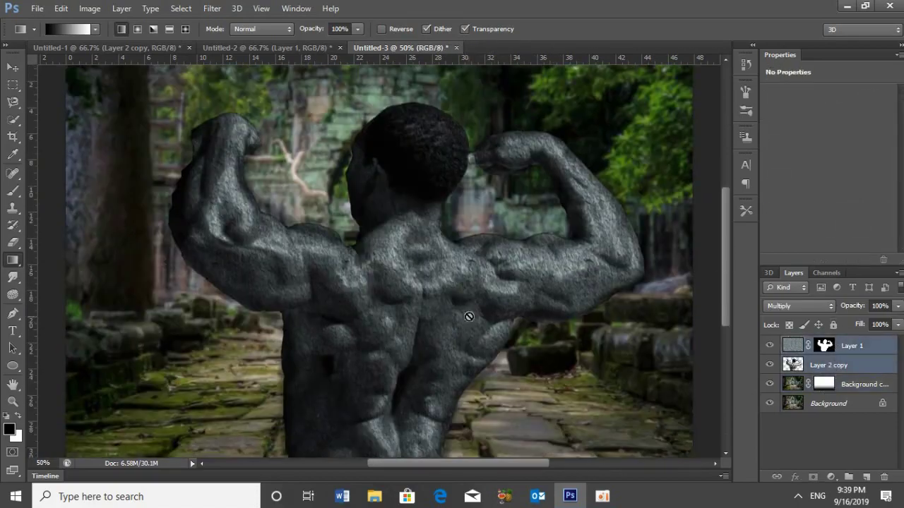
left_click(13, 67)
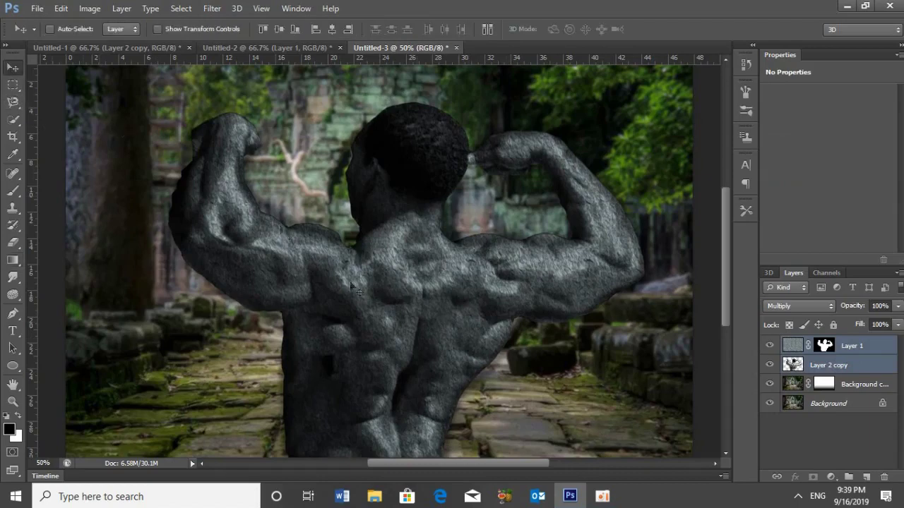
left_click_drag(390, 327, 377, 330)
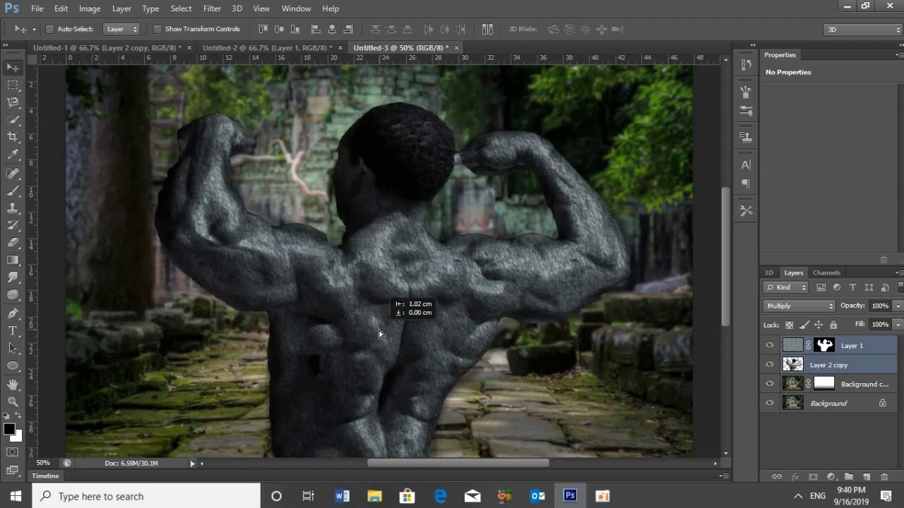